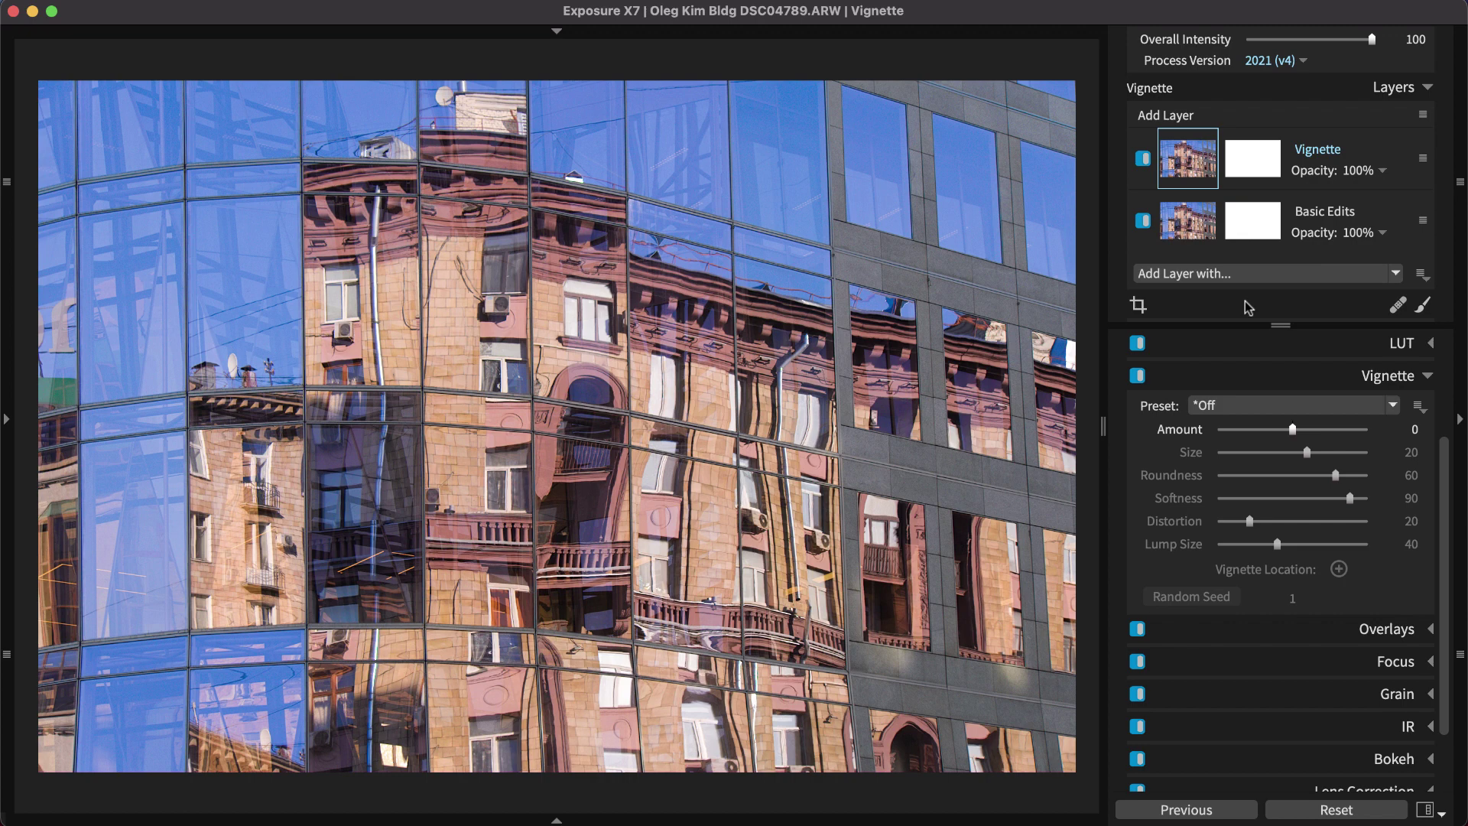
Step: Apply the Rounded - Hard Edge vignette preset to the Vignette layer and keep Amount at 100
{"action": "left_click", "coordinate": [1294, 404]}
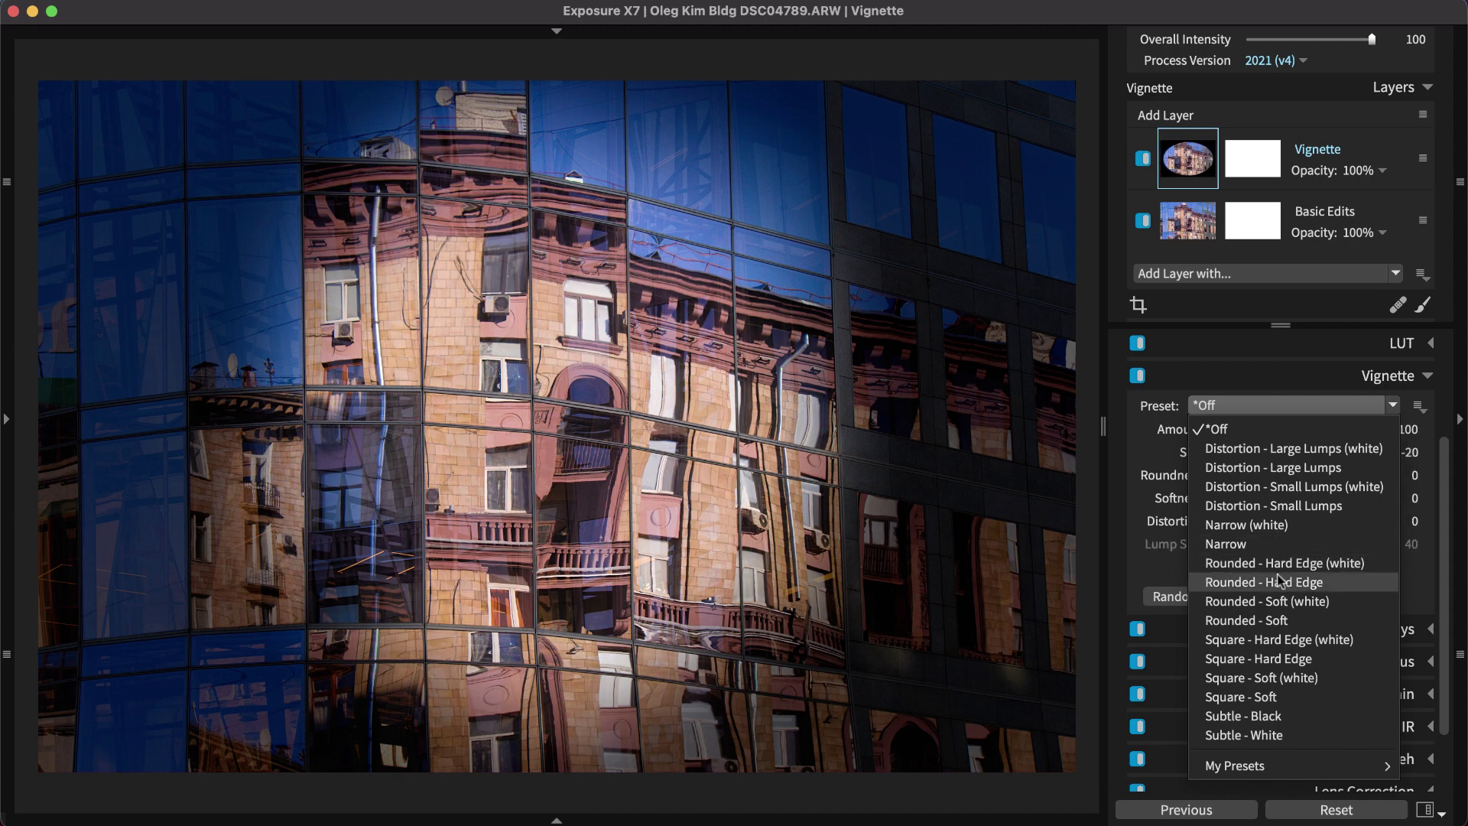
{"action": "left_click", "coordinate": [1279, 581]}
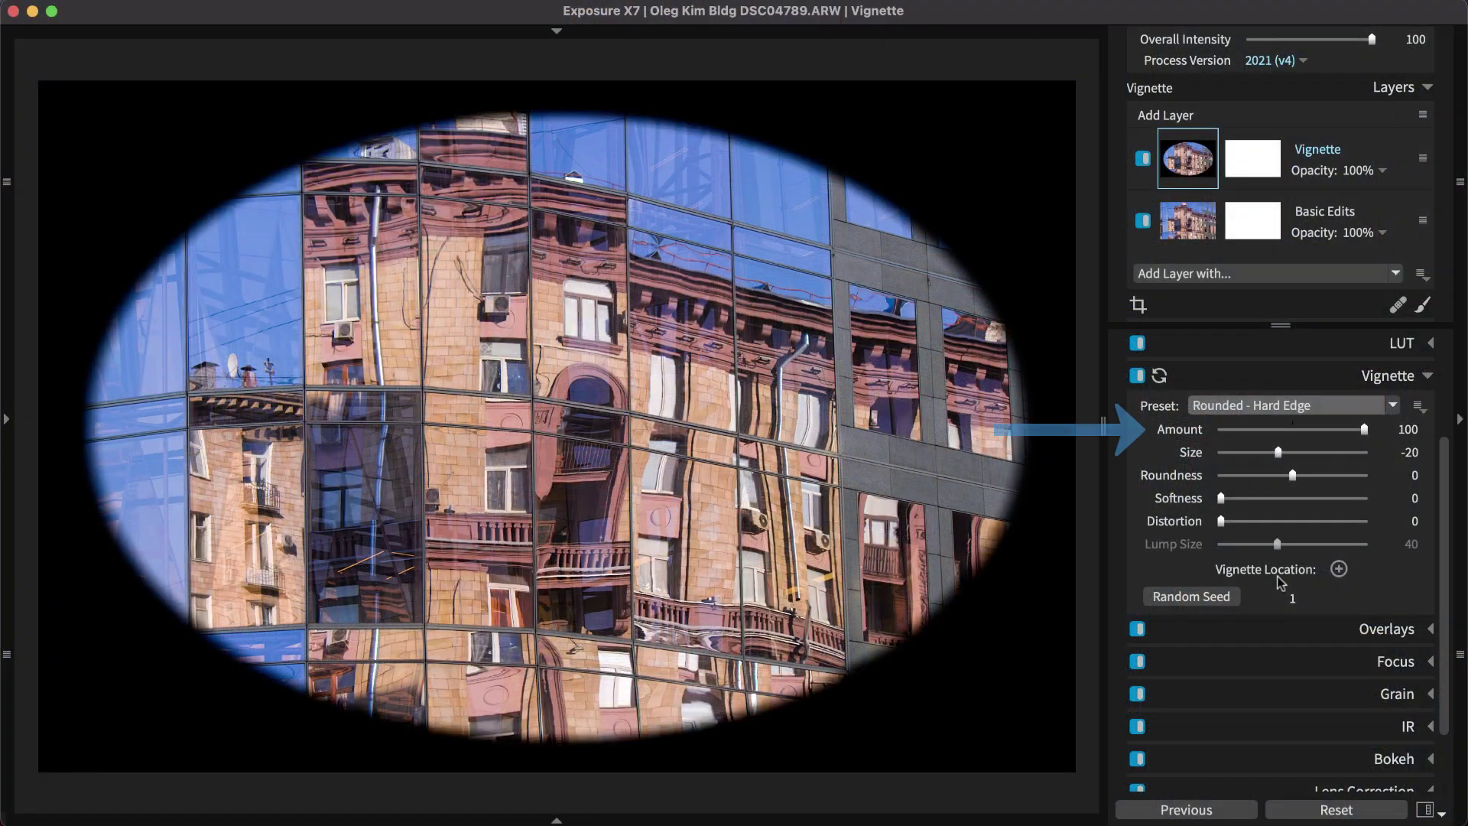
{"action": "mouse_move", "coordinate": [1364, 430]}
{"action": "left_mouse_down"}
{"action": "mouse_move", "coordinate": [1302, 425]}
{"action": "mouse_move", "coordinate": [1373, 438]}
{"action": "mouse_move", "coordinate": [1339, 443]}
{"action": "mouse_move", "coordinate": [1219, 431]}
{"action": "mouse_move", "coordinate": [1367, 434]}
{"action": "left_mouse_up"}
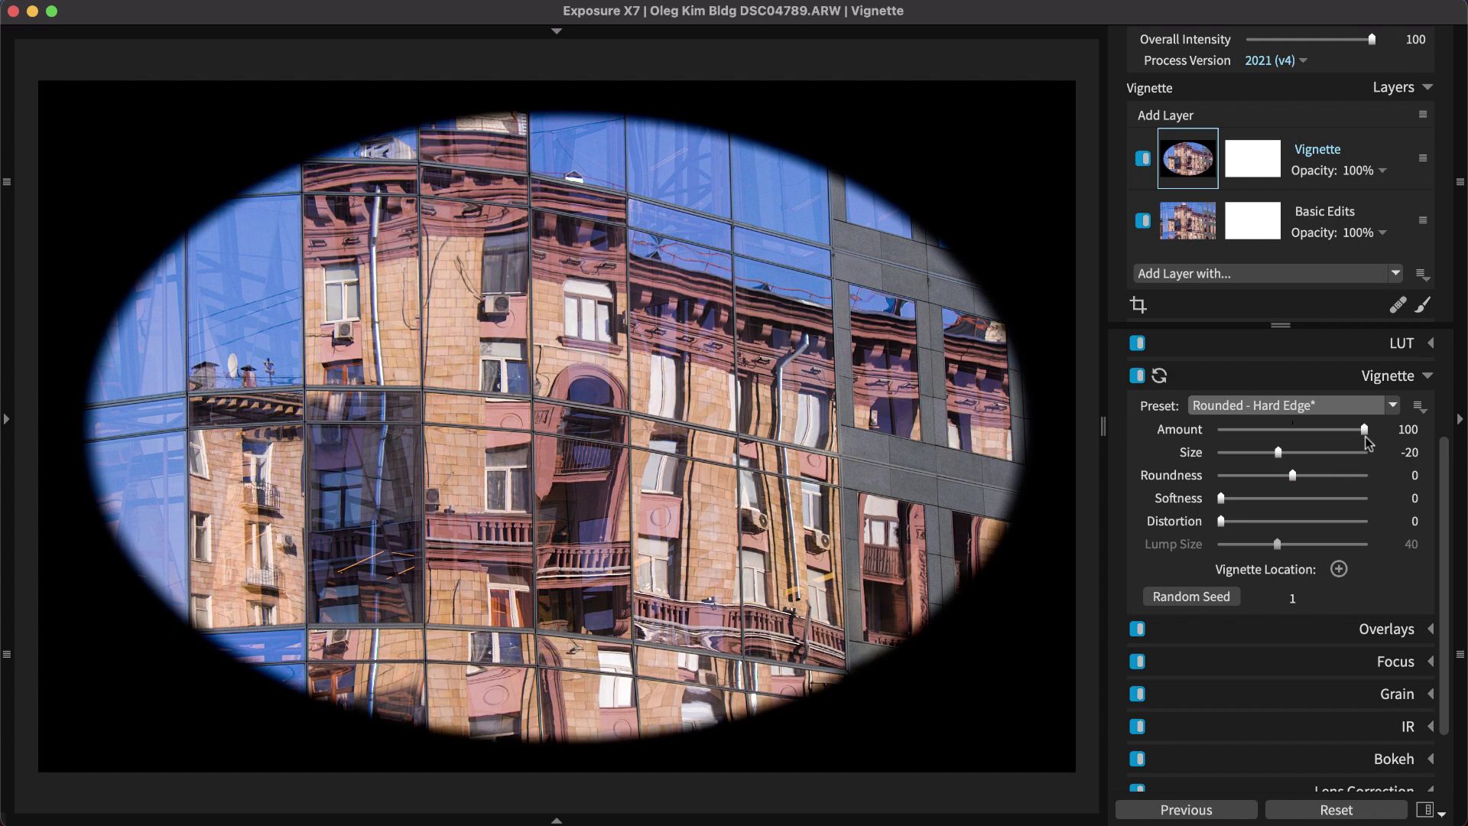
Step: Reposition the vignette's centre slightly left of and above the middle of the photo, keeping Softness at 0
{"action": "mouse_move", "coordinate": [1223, 499]}
{"action": "left_mouse_down"}
{"action": "mouse_move", "coordinate": [1272, 500]}
{"action": "mouse_move", "coordinate": [1219, 497]}
{"action": "left_mouse_up"}
{"action": "left_click", "coordinate": [1338, 572]}
{"action": "mouse_move", "coordinate": [1068, 579]}
{"action": "left_mouse_down"}
{"action": "mouse_move", "coordinate": [691, 612]}
{"action": "mouse_move", "coordinate": [527, 524]}
{"action": "mouse_move", "coordinate": [536, 405]}
{"action": "mouse_move", "coordinate": [514, 368]}
{"action": "mouse_move", "coordinate": [566, 420]}
{"action": "mouse_move", "coordinate": [539, 413]}
{"action": "left_mouse_up"}
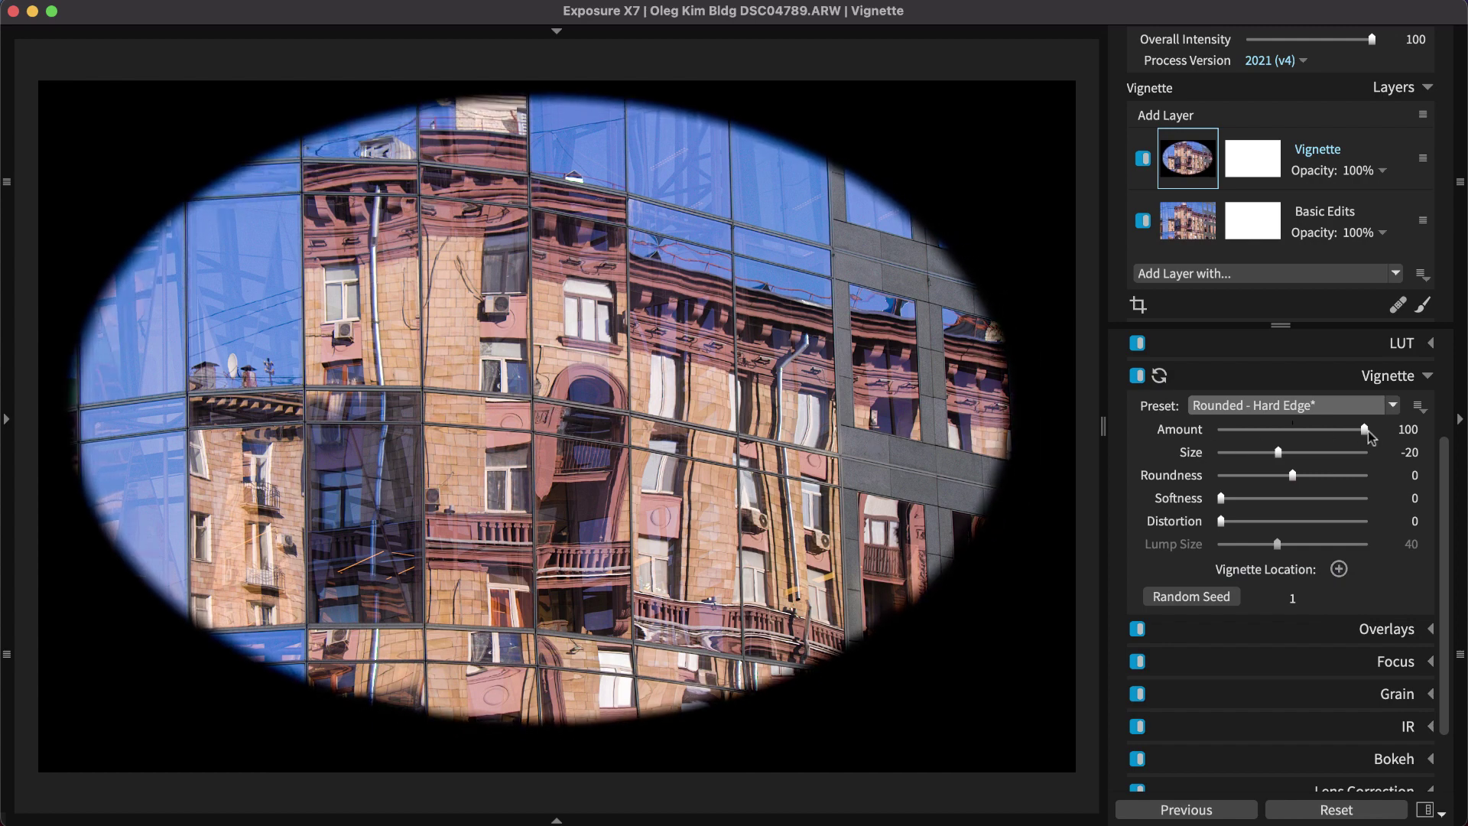
Step: Try a subtler vignette with Amount 49 and Softness 34, and compare it with the original image
{"action": "left_click_drag", "start_coordinate": [1366, 429], "coordinate": [1329, 429]}
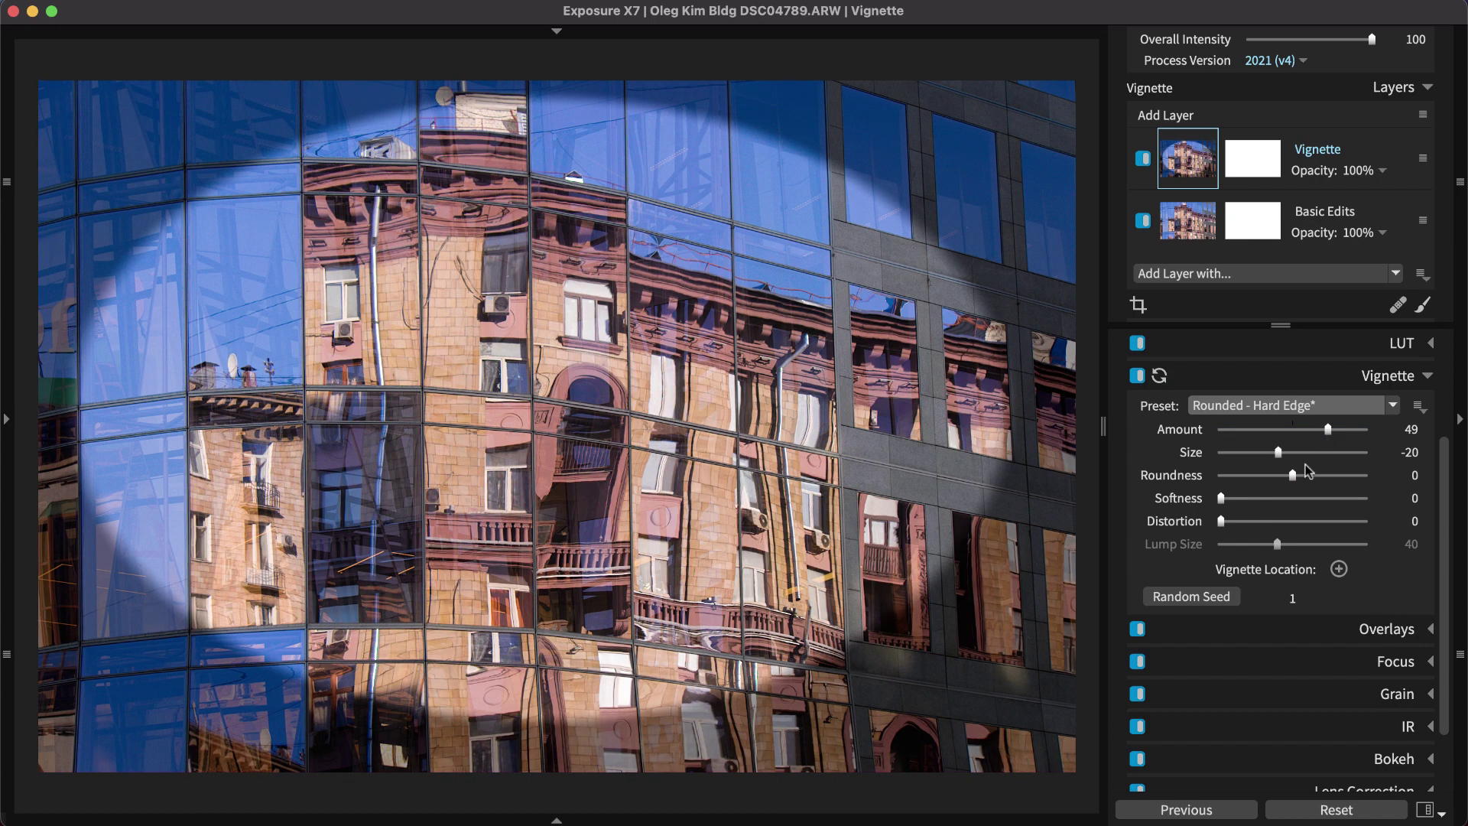
{"action": "left_click_drag", "start_coordinate": [1222, 497], "coordinate": [1271, 502]}
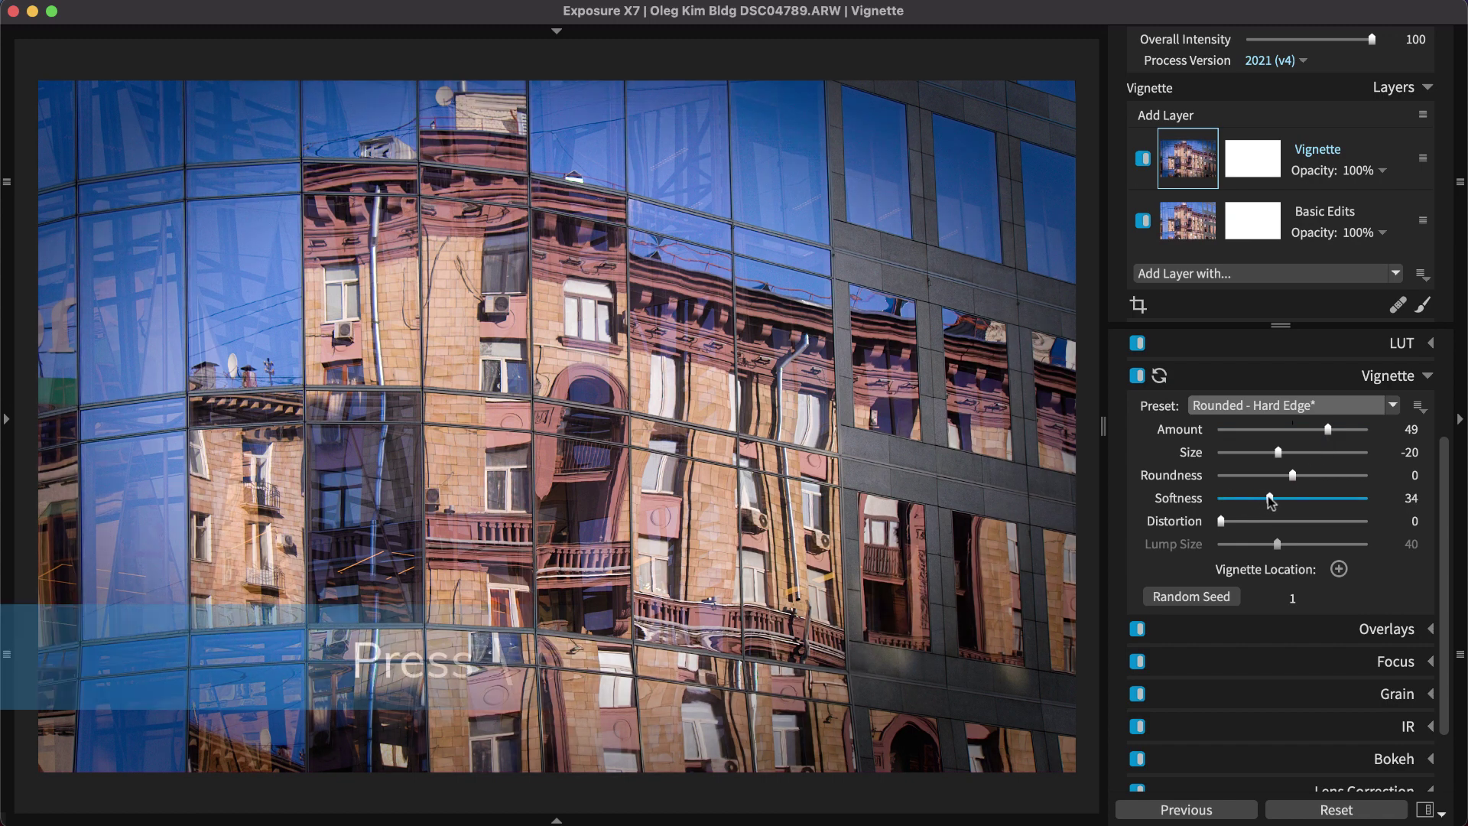
{"action": "key", "text": "backslash"}
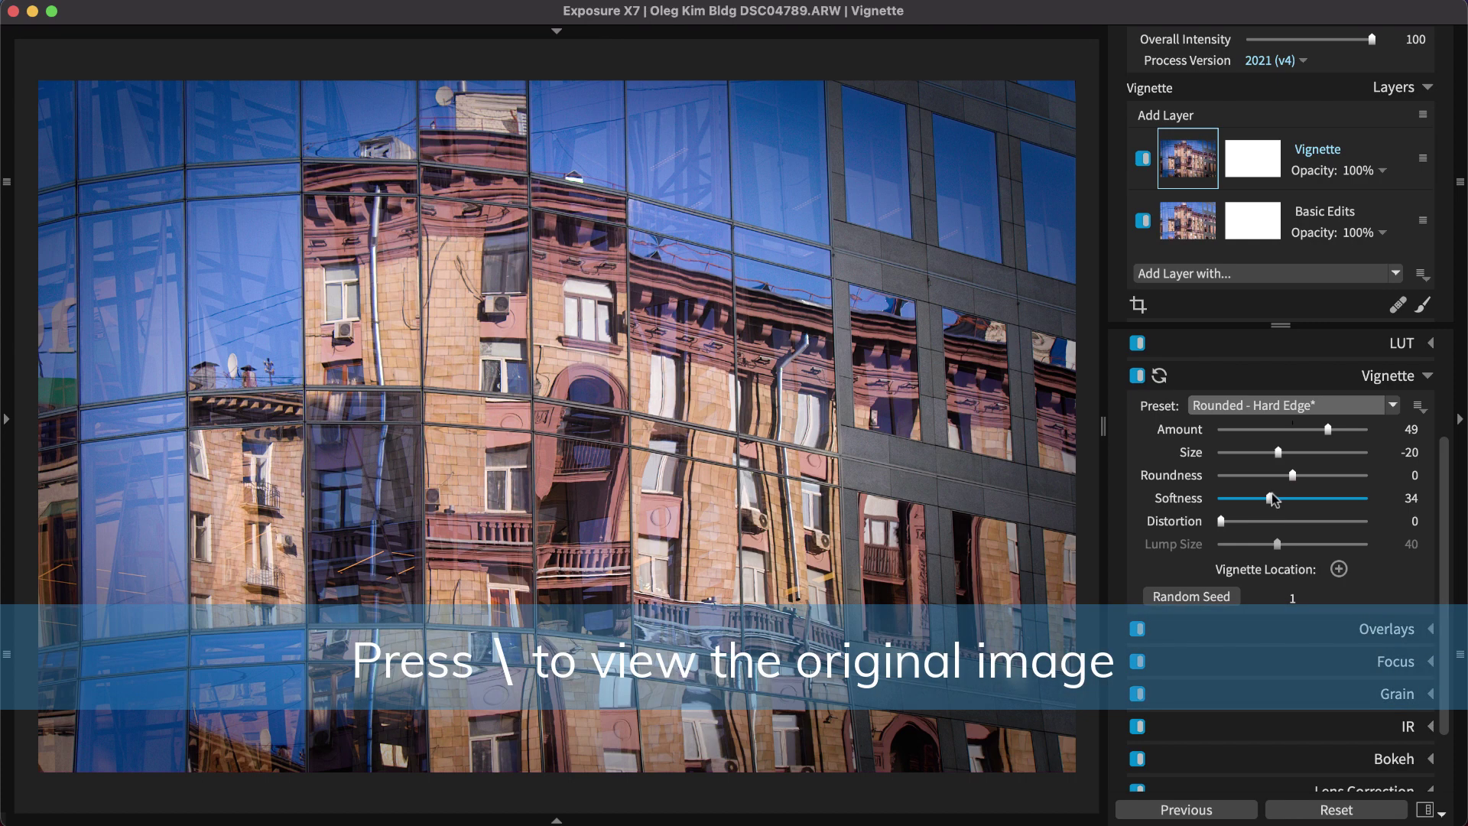
{"action": "left_click_drag", "start_coordinate": [1328, 430], "coordinate": [1324, 433]}
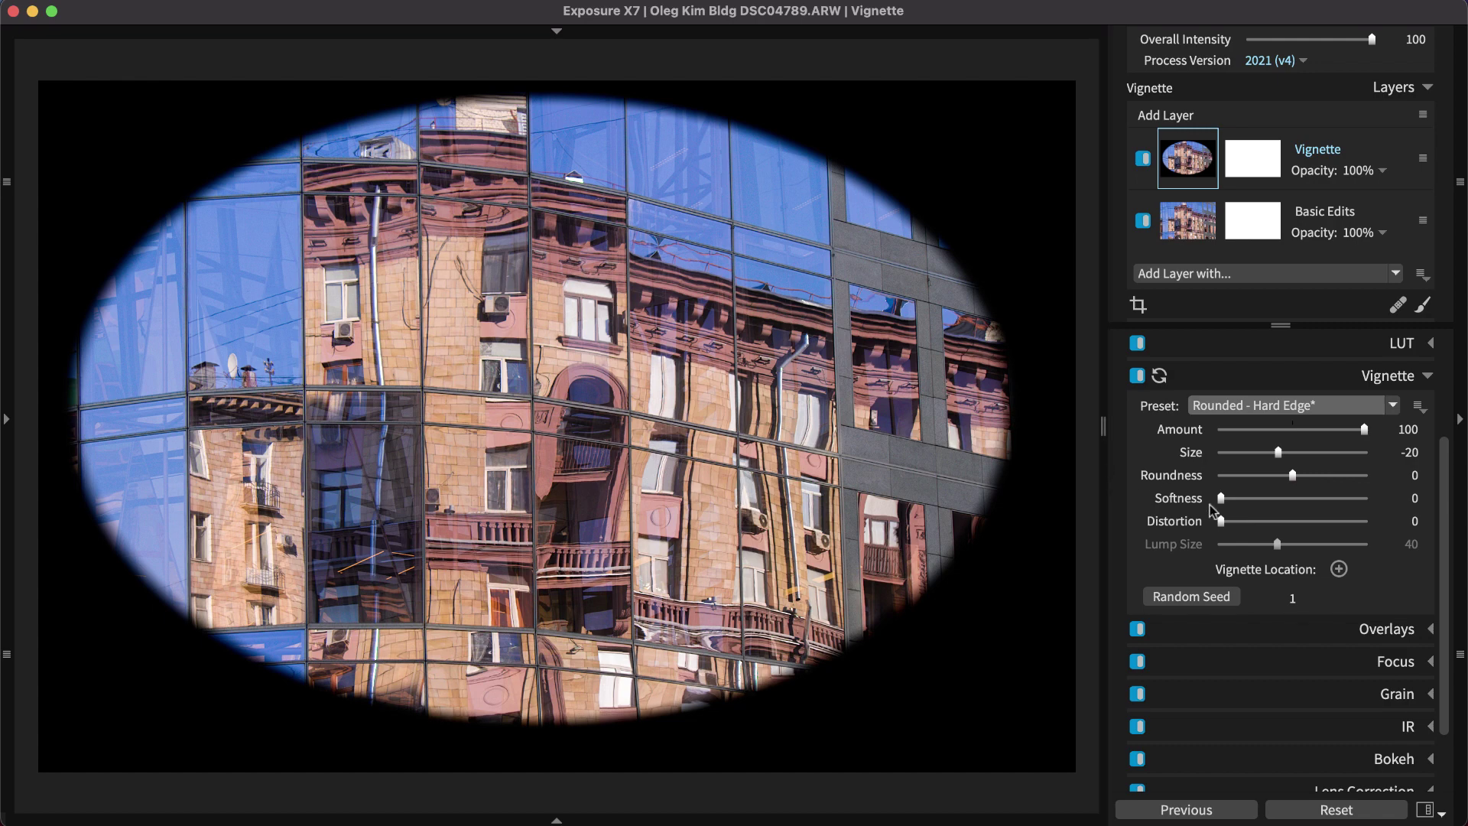
Step: Make the vignette's edge irregular with Distortion 74 and Lump Size 51, and generate new random seeds for its shape
{"action": "left_click_drag", "start_coordinate": [1221, 521], "coordinate": [1292, 548]}
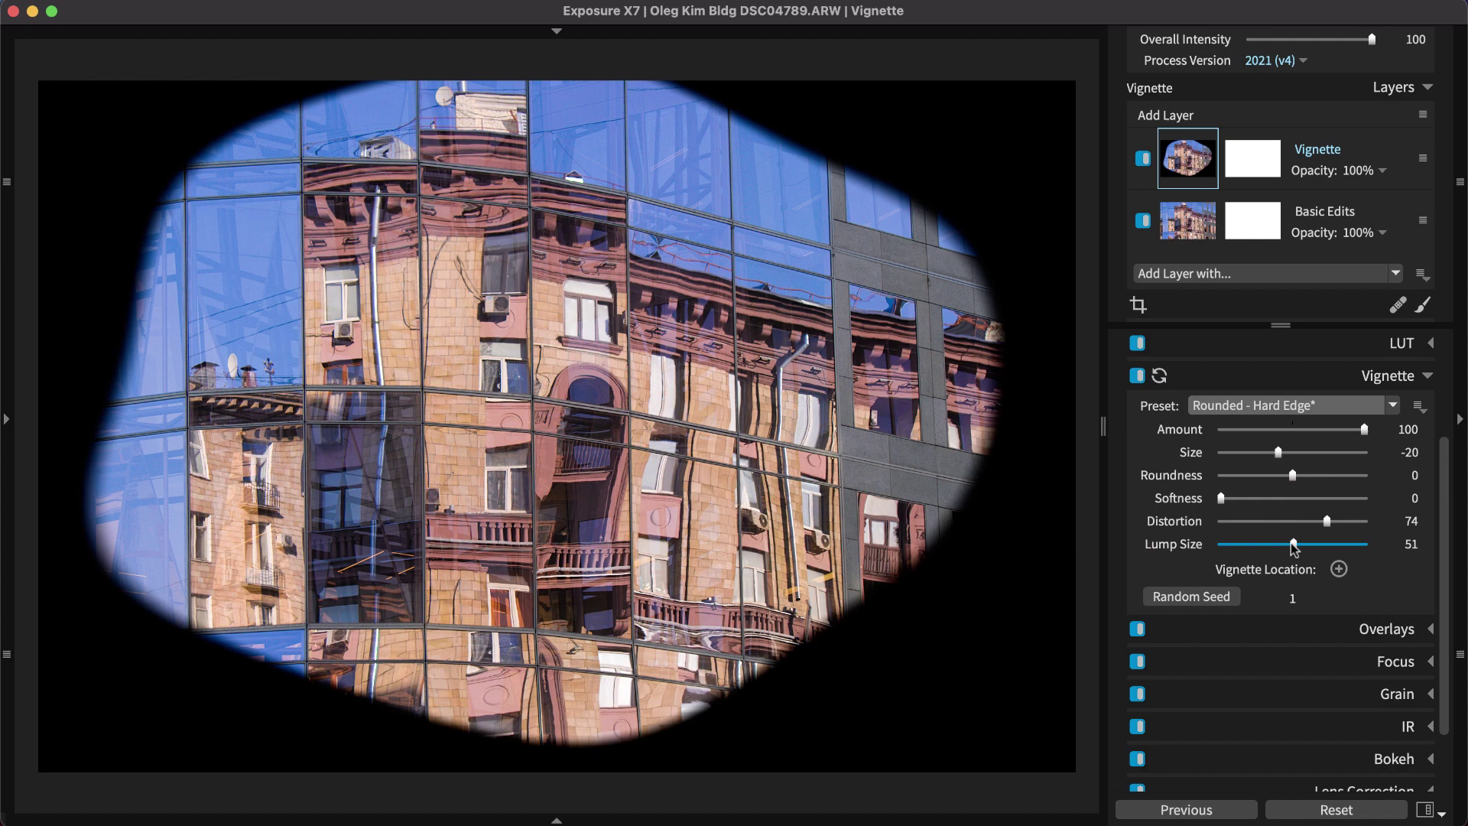
{"action": "left_click", "coordinate": [1222, 594]}
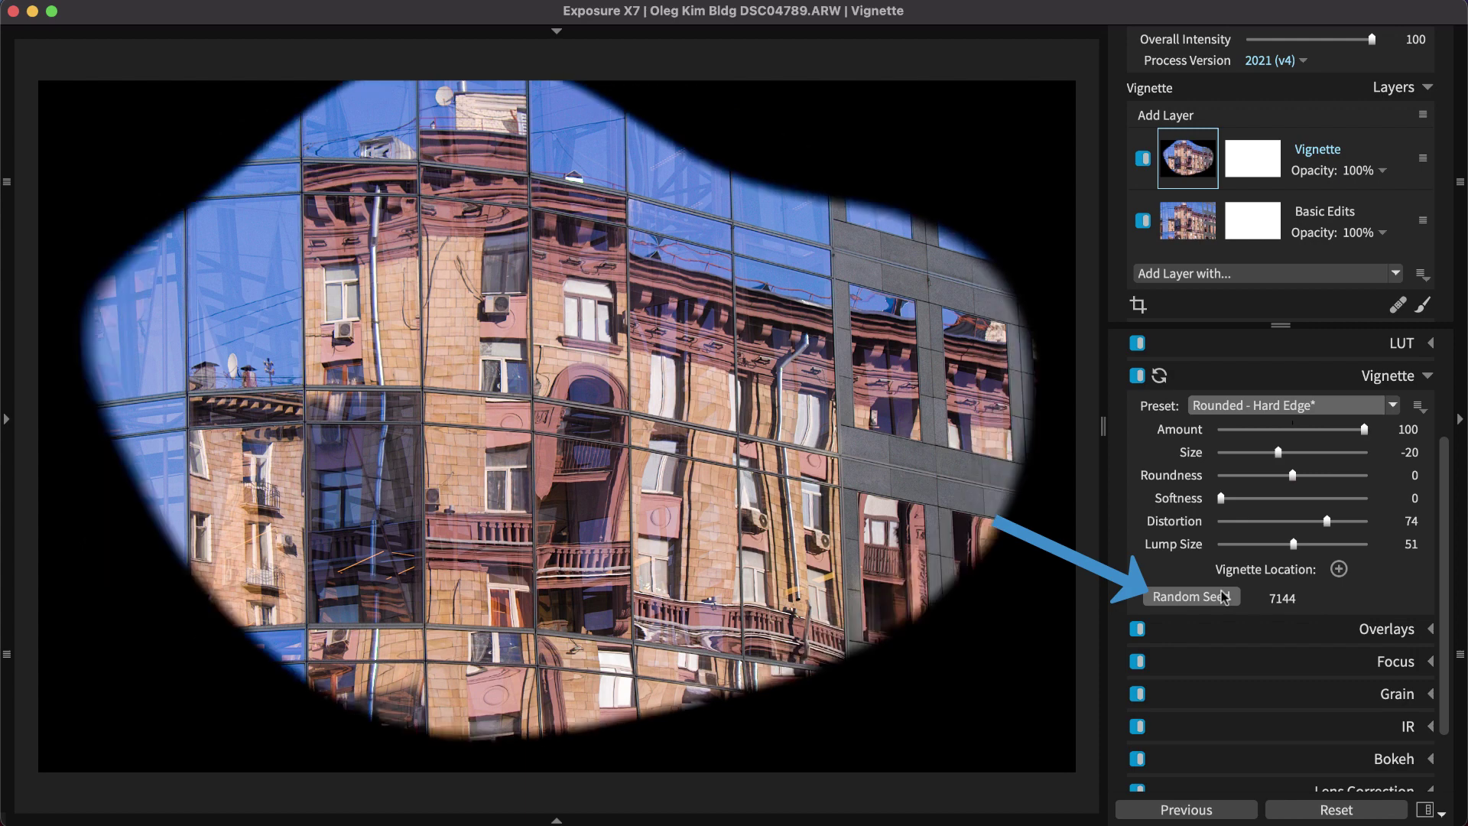
{"action": "left_click", "coordinate": [1222, 593]}
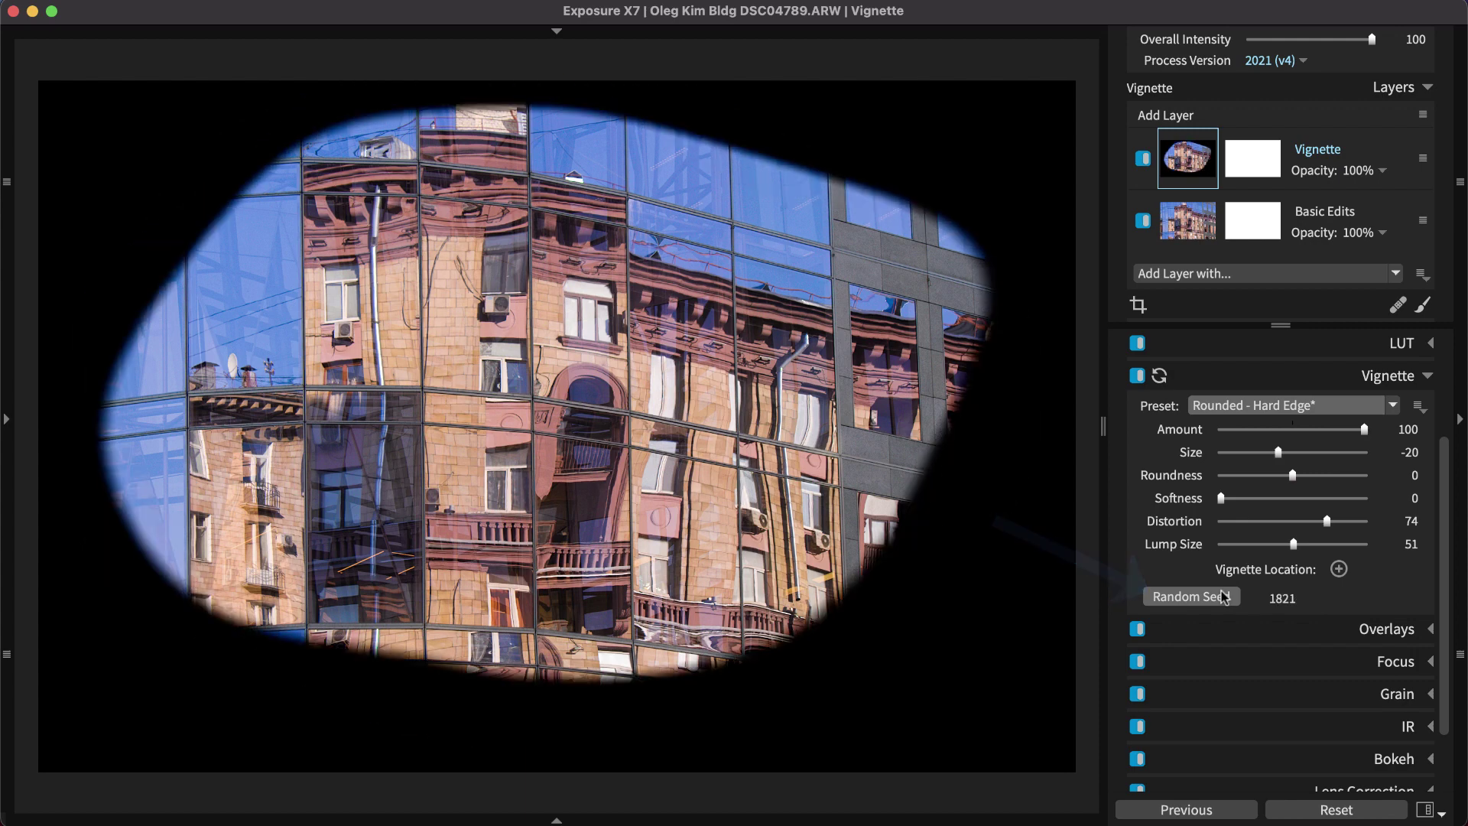
{"action": "left_click", "coordinate": [1222, 594]}
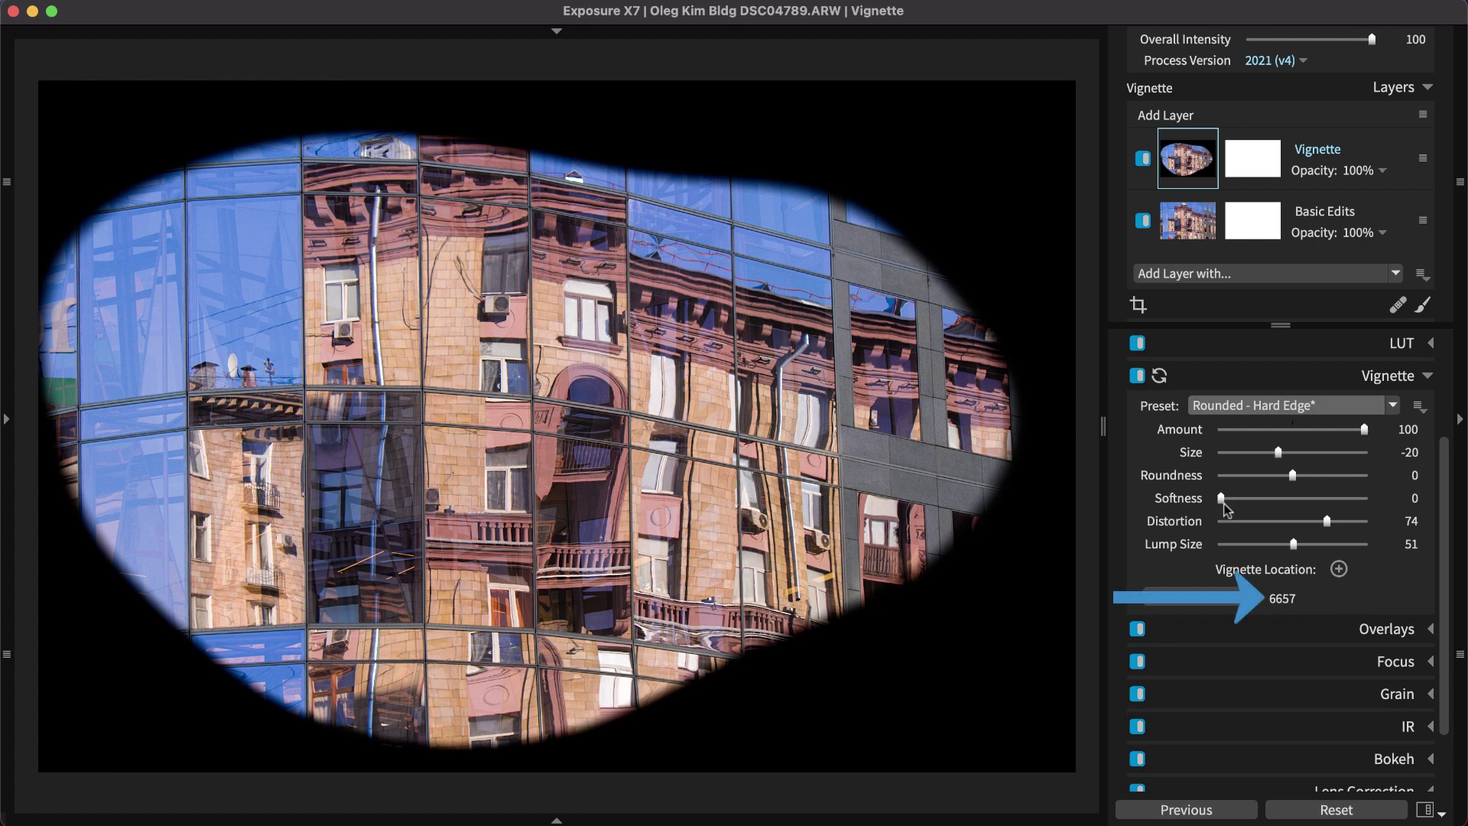
Step: Soften and lighten the irregular vignette by setting Softness to 36 and Amount to 42
{"action": "left_click_drag", "start_coordinate": [1227, 506], "coordinate": [1272, 511]}
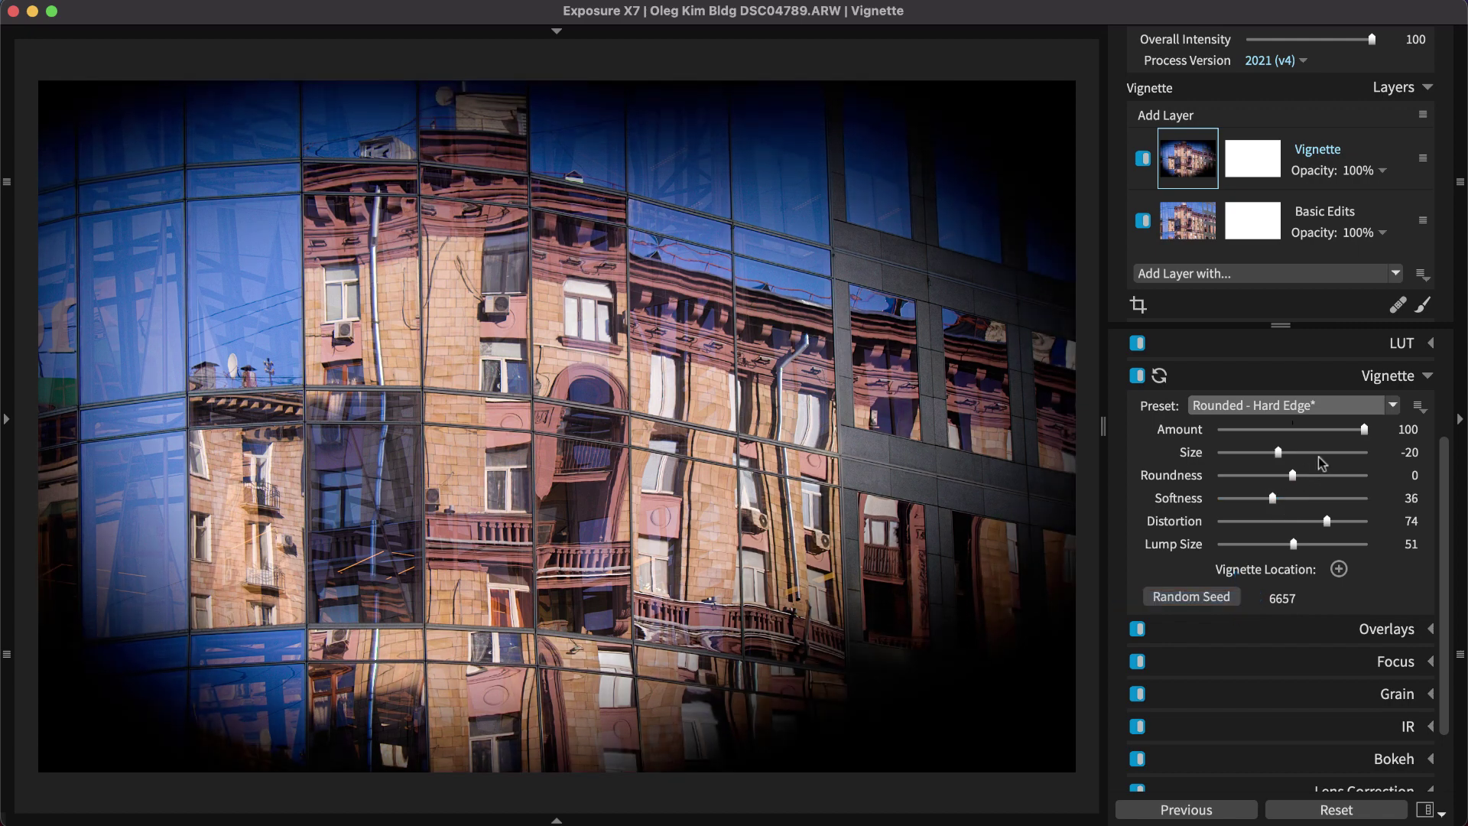
{"action": "left_click", "coordinate": [1341, 432]}
{"action": "left_click_drag", "start_coordinate": [1341, 431], "coordinate": [1324, 432]}
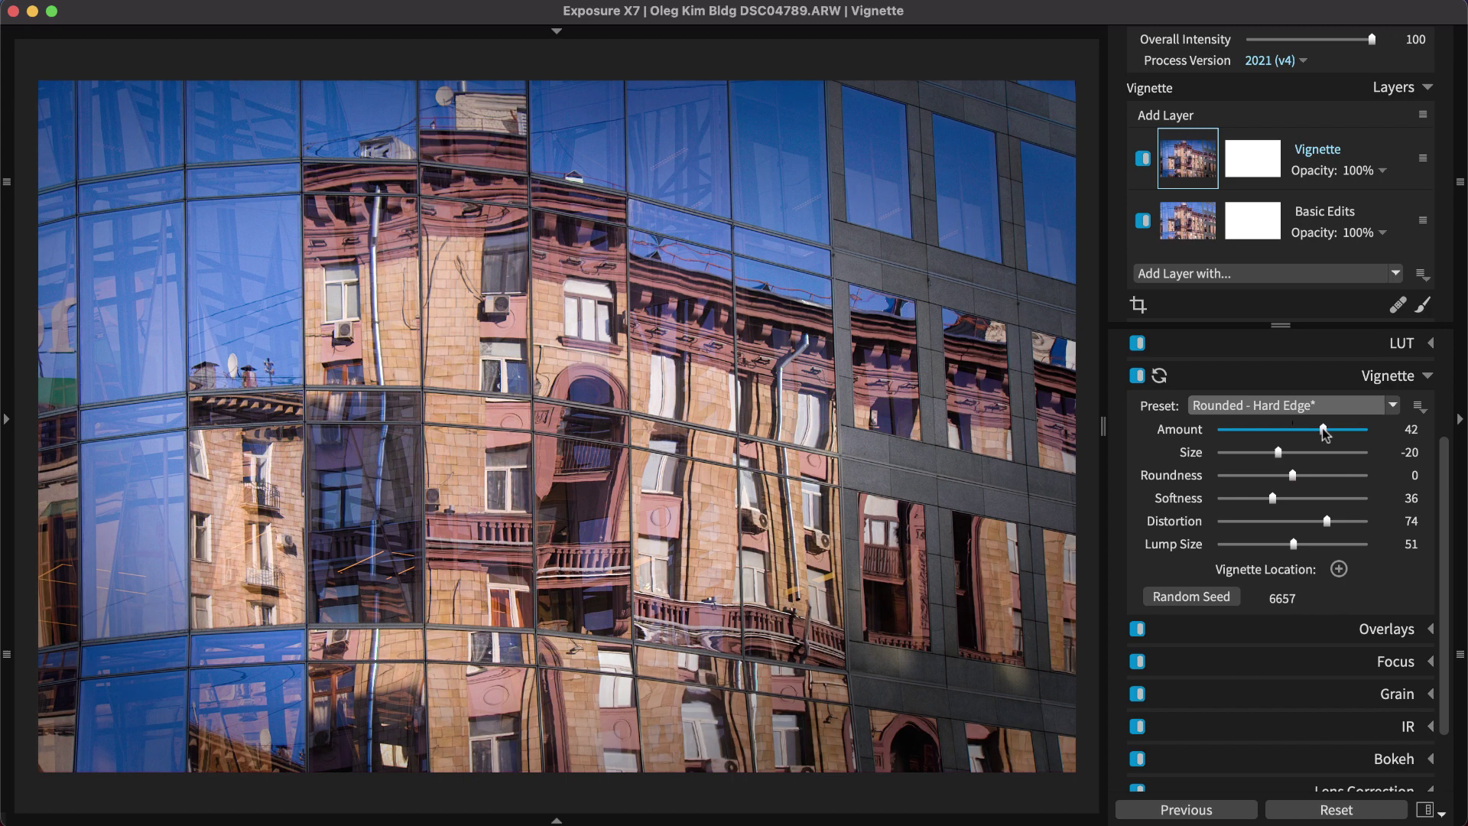
Step: Save the current vignette settings as a preset named "Soft Irregular - Wide" in the My Presets category
{"action": "left_click", "coordinate": [1417, 406]}
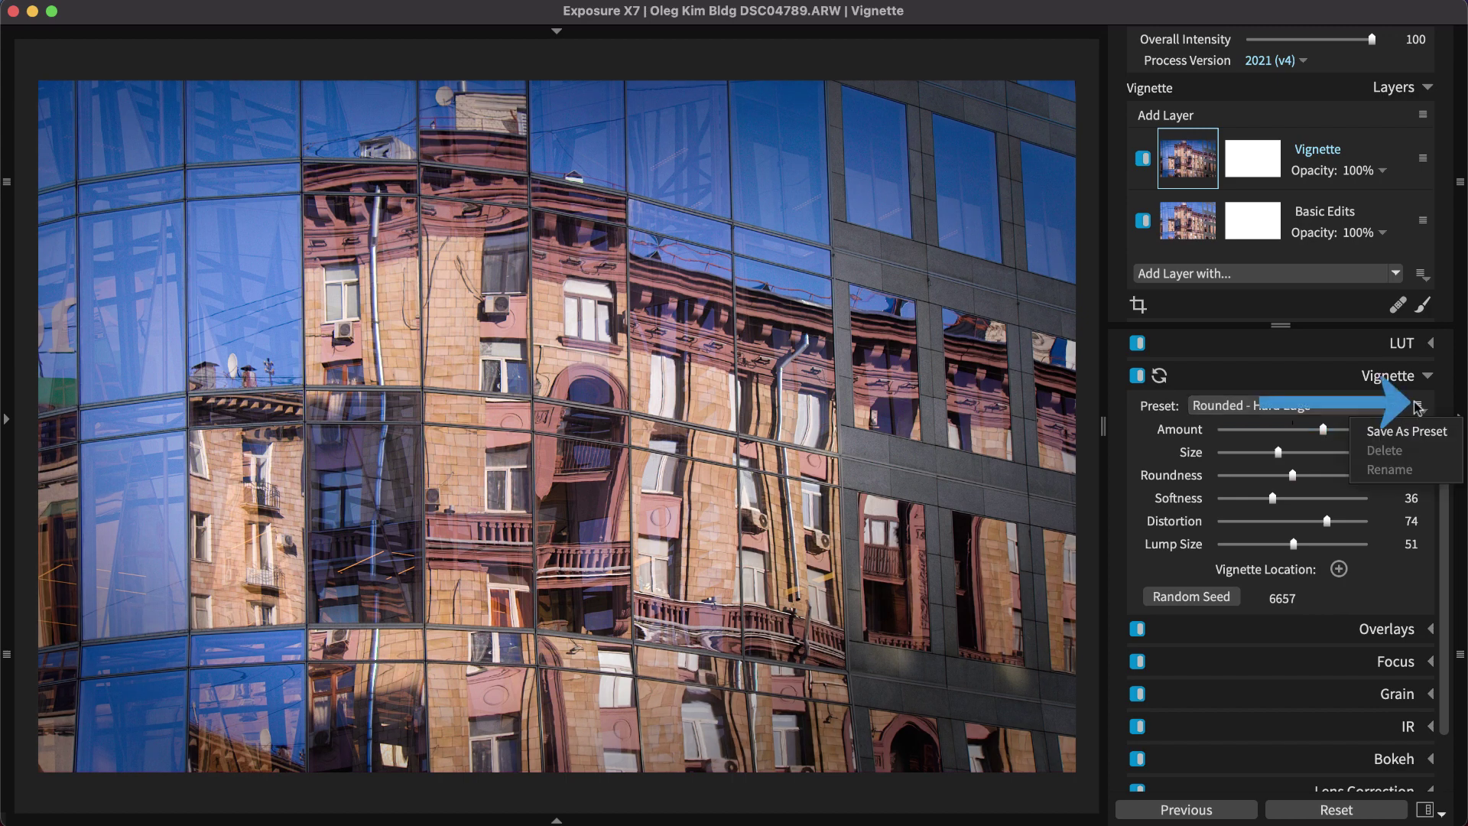
{"action": "left_click", "coordinate": [1412, 431]}
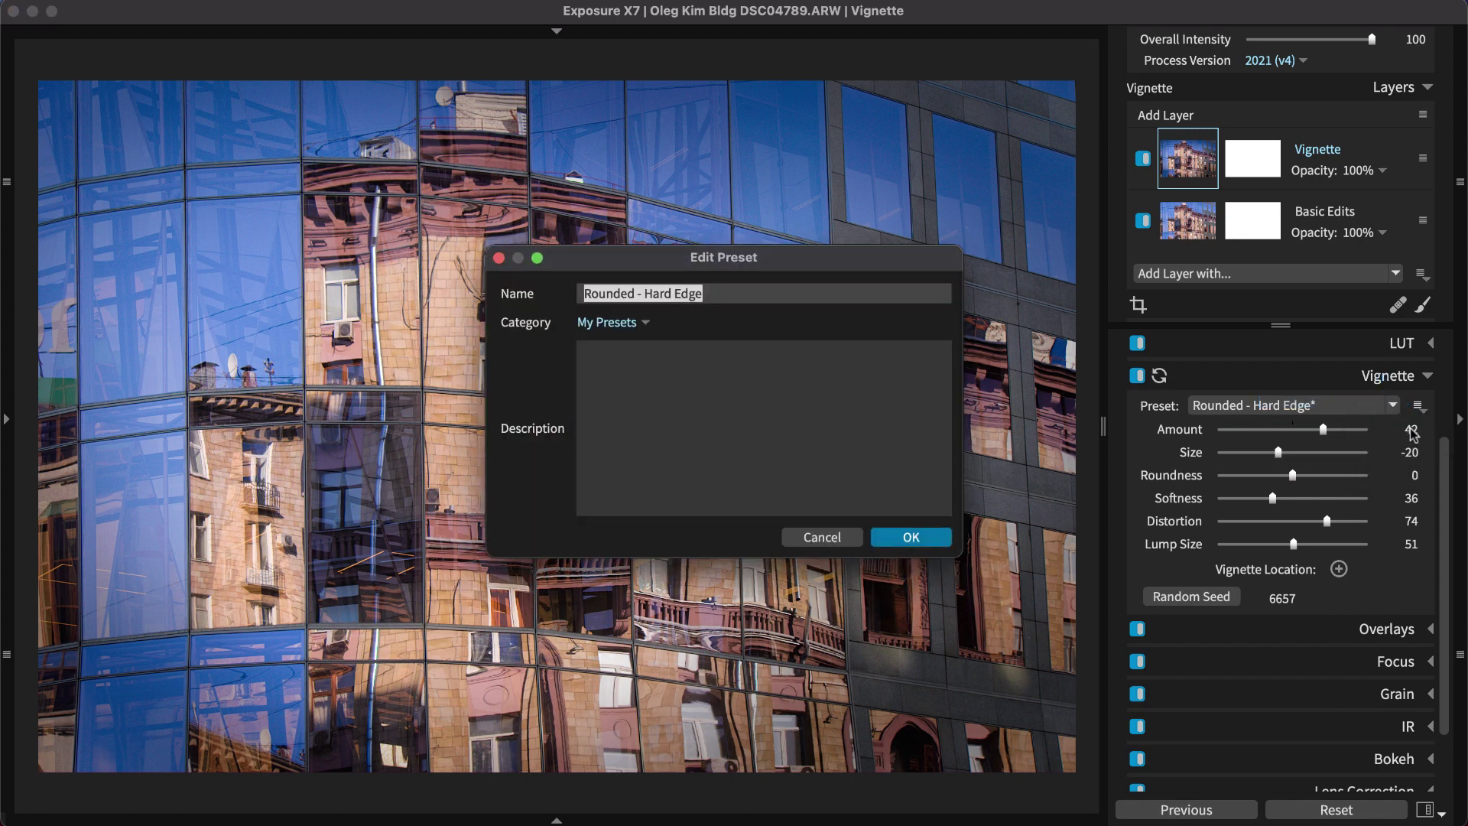
{"action": "type", "text": "Soft Irregular - W"}
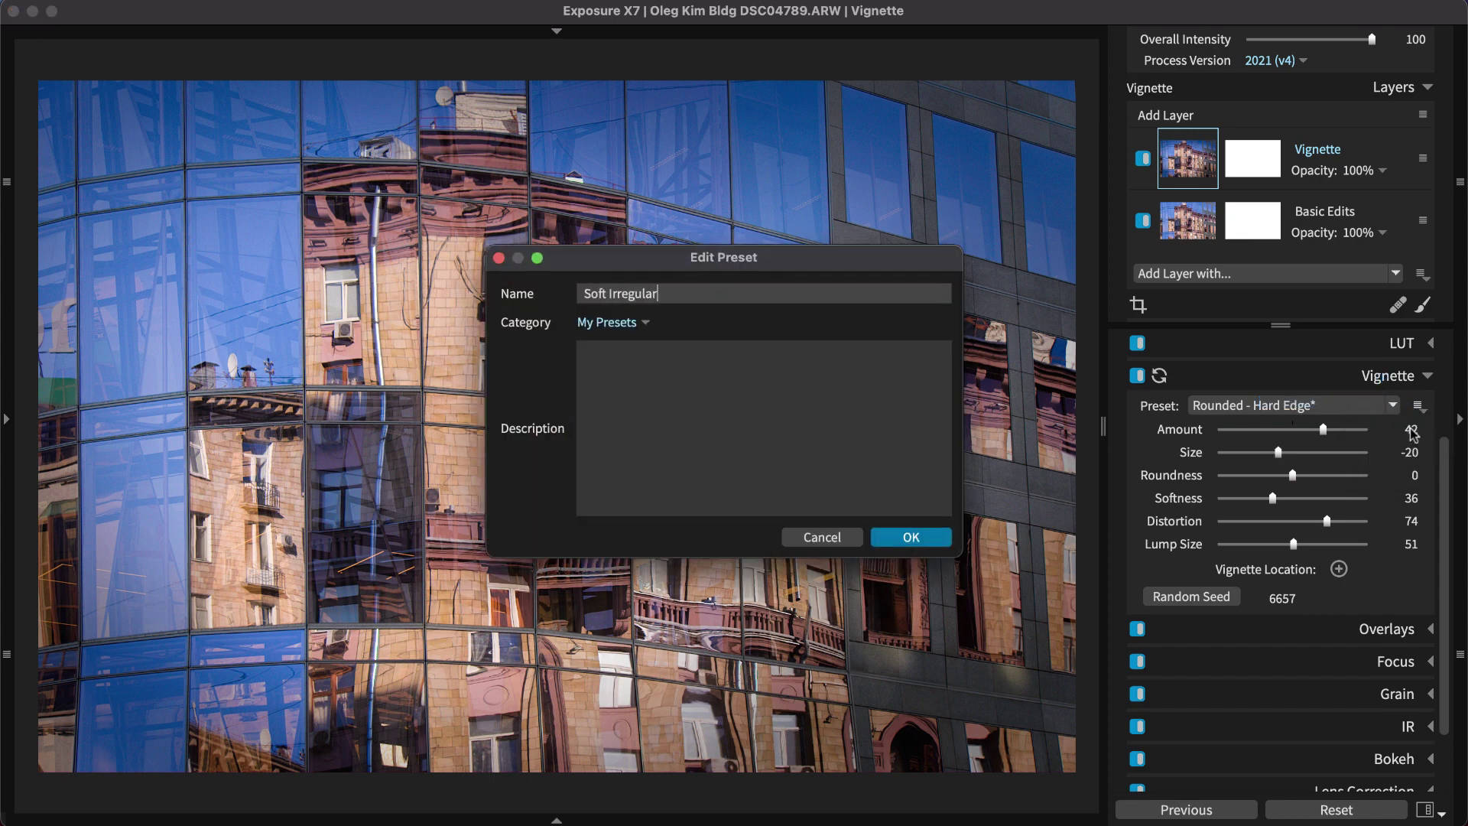
{"action": "type", "text": "ide"}
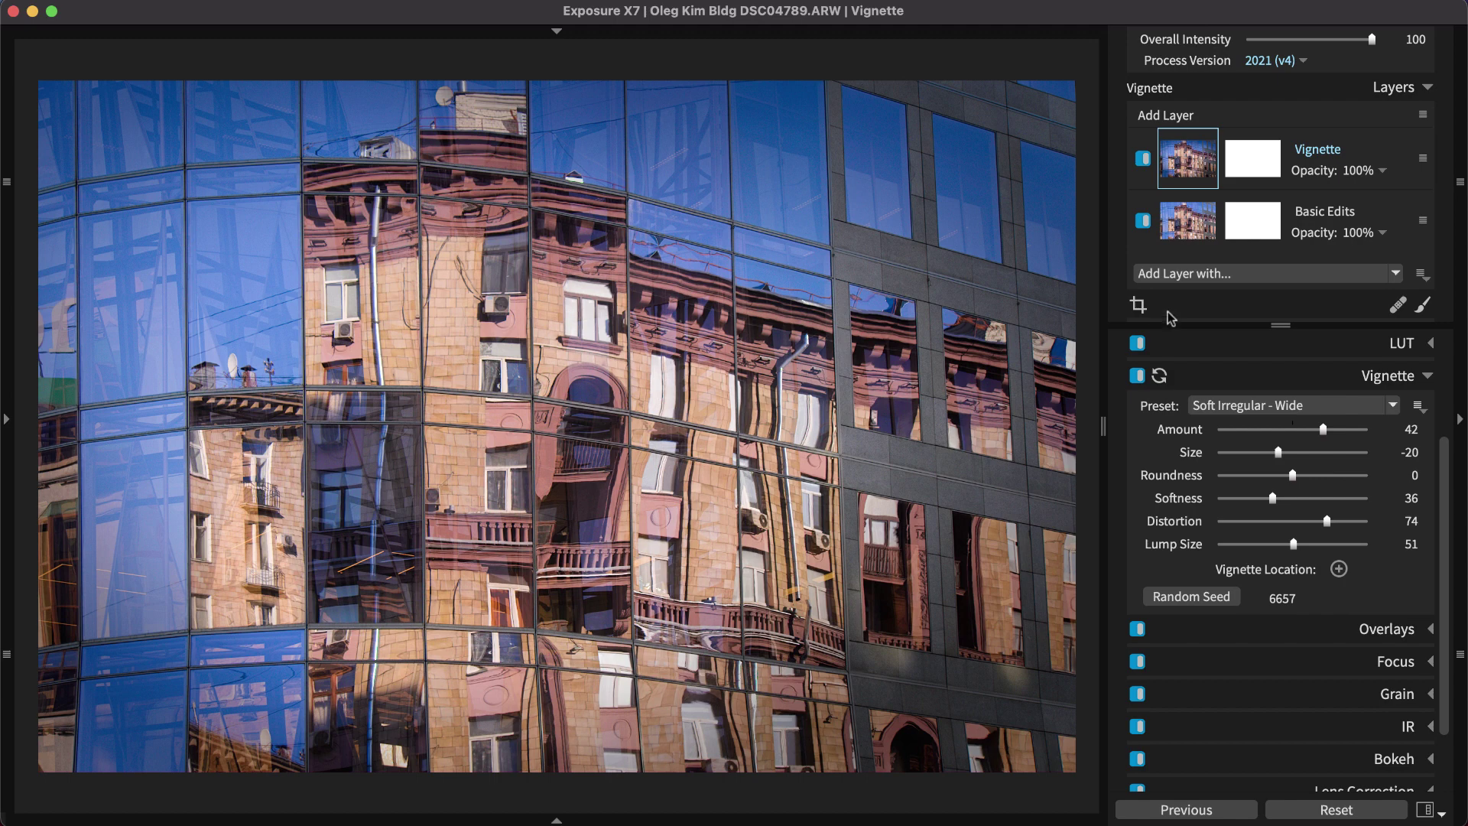
Step: Duplicate the Vignette layer and make the copy the active layer
{"action": "right_click", "coordinate": [1361, 146]}
{"action": "left_click", "coordinate": [1331, 274]}
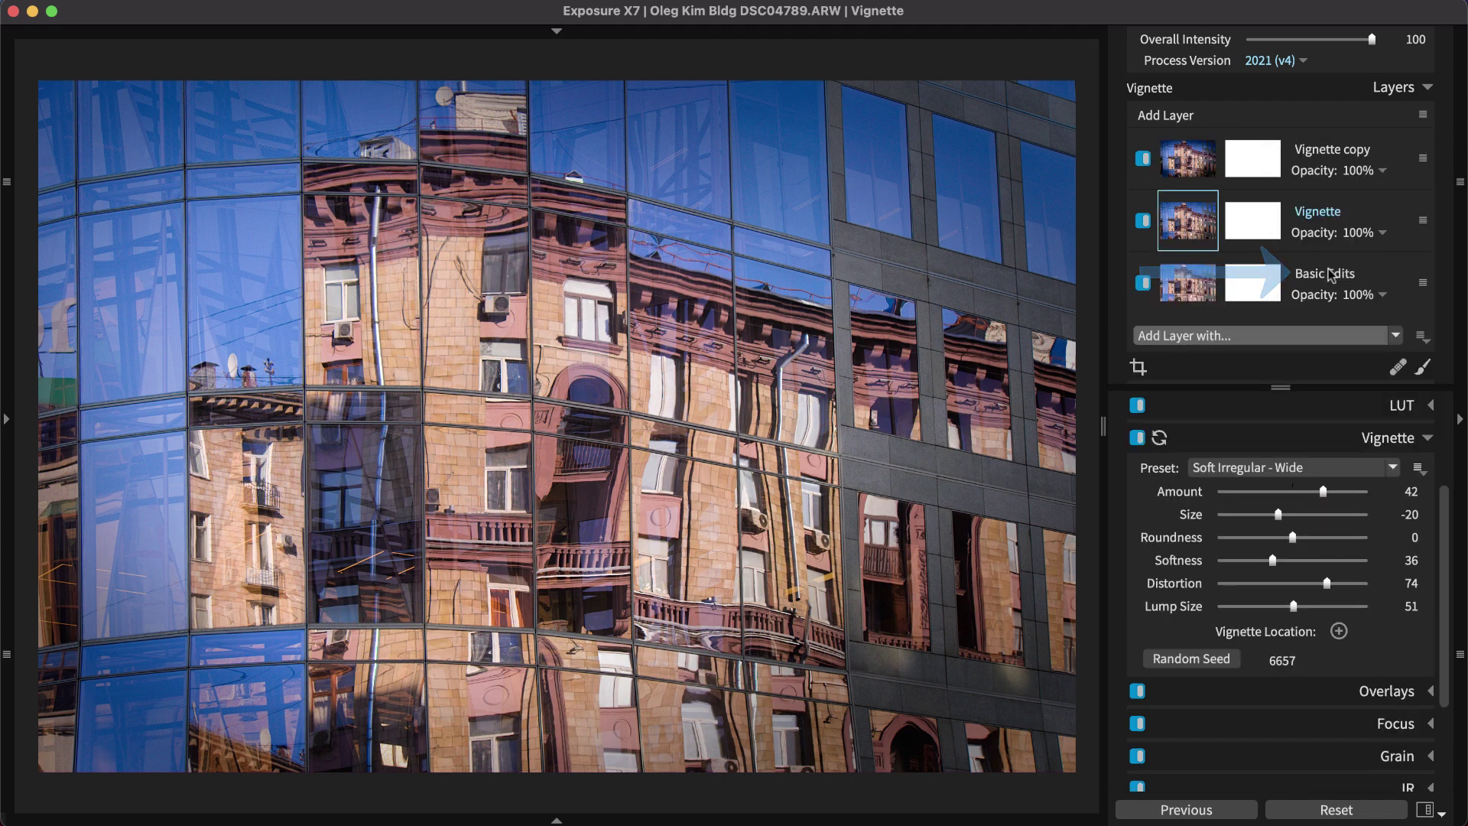
{"action": "left_click", "coordinate": [1198, 167]}
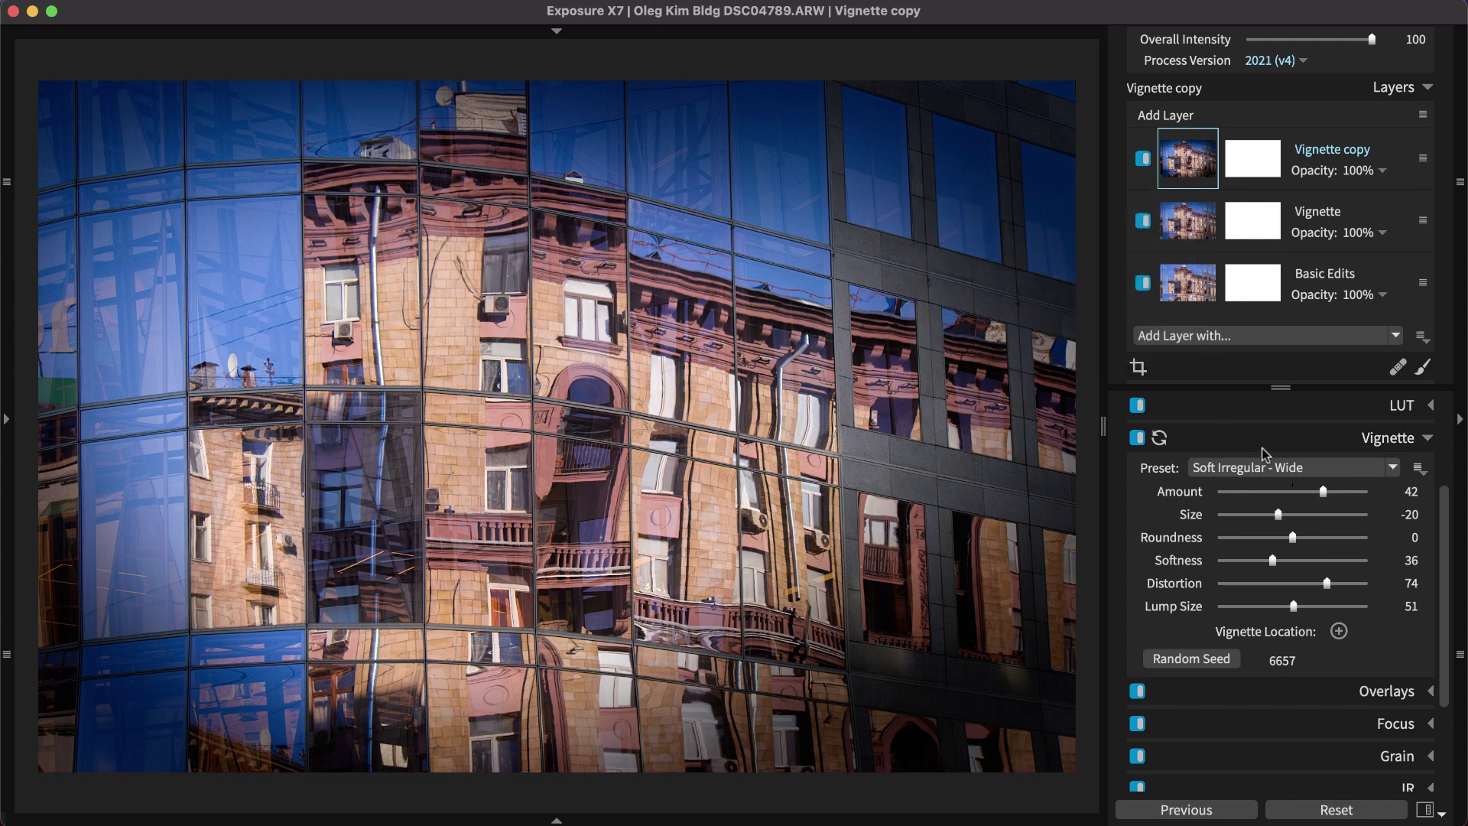
Step: Set the copied layer's vignette to Amount 54, Size -55 and Softness 61, and randomize its shape seed
{"action": "left_click_drag", "start_coordinate": [1323, 491], "coordinate": [1309, 561]}
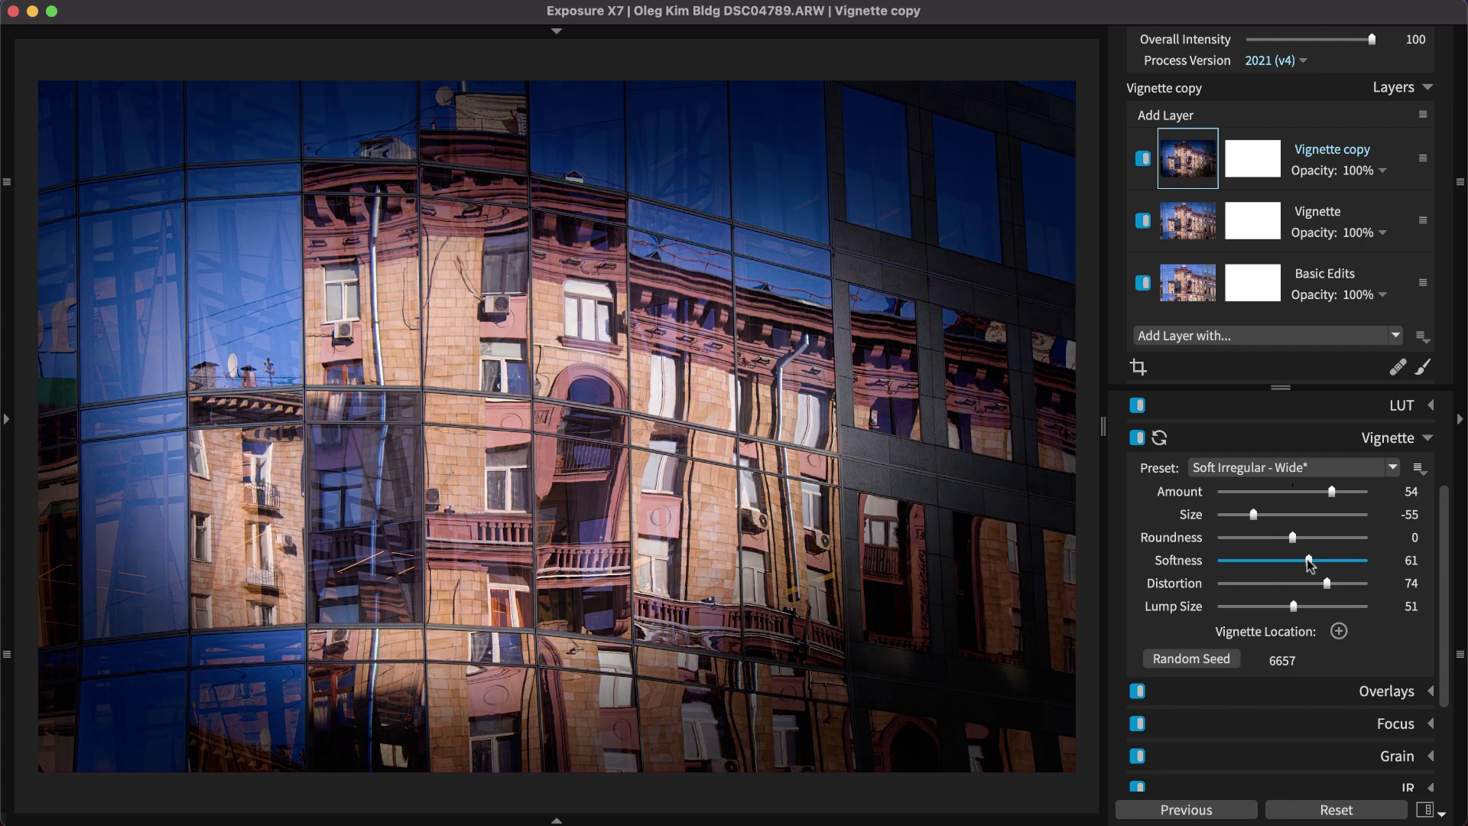
{"action": "left_click", "coordinate": [1192, 659]}
{"action": "left_click", "coordinate": [1230, 659]}
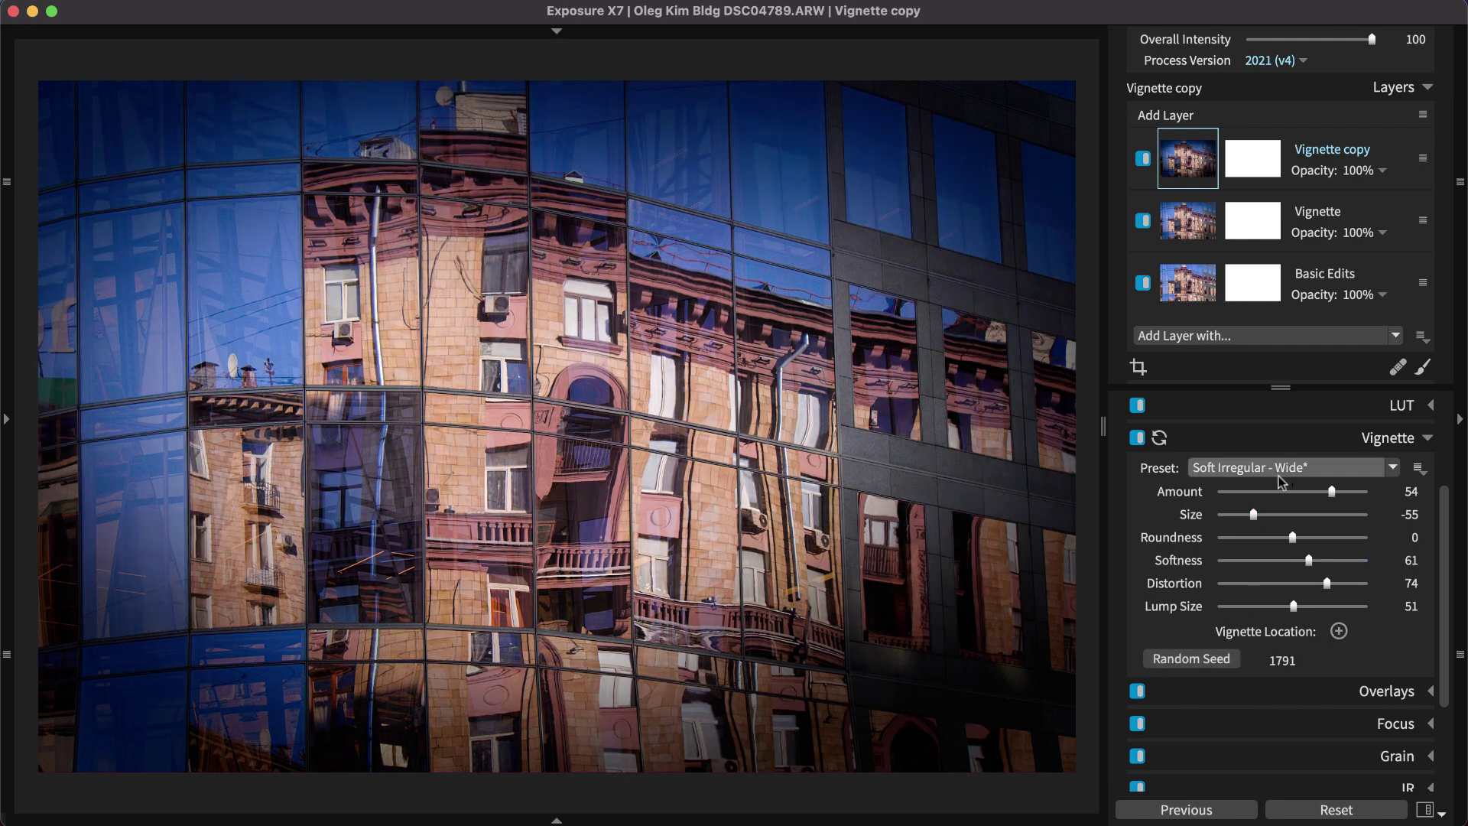
Step: Mask the Vignette copy layer with a half-planar gradient that keeps the effect on the photo's upper part and fades it out towards the bottom
{"action": "left_click", "coordinate": [1266, 153]}
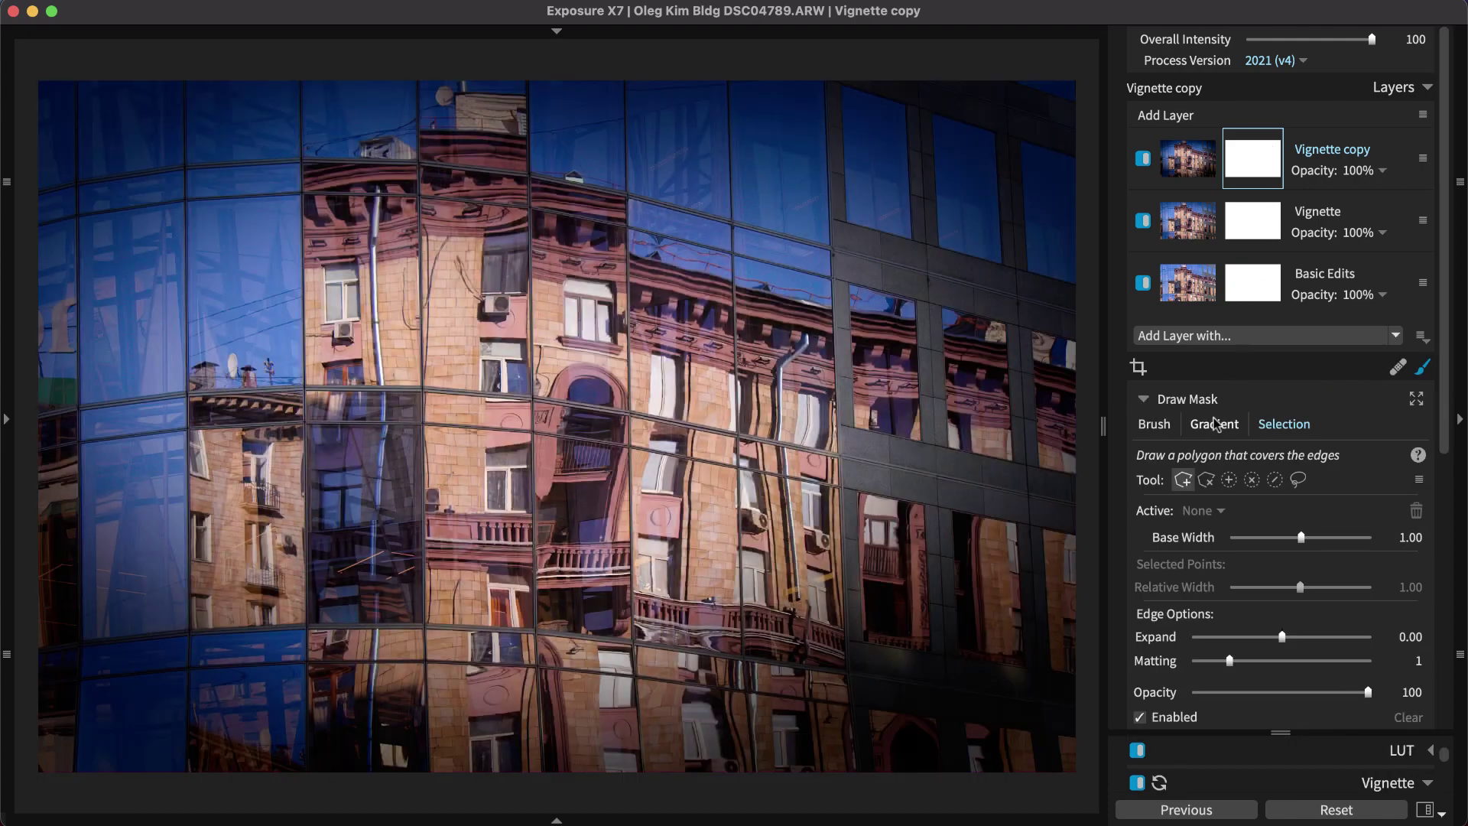
{"action": "left_click", "coordinate": [1216, 423]}
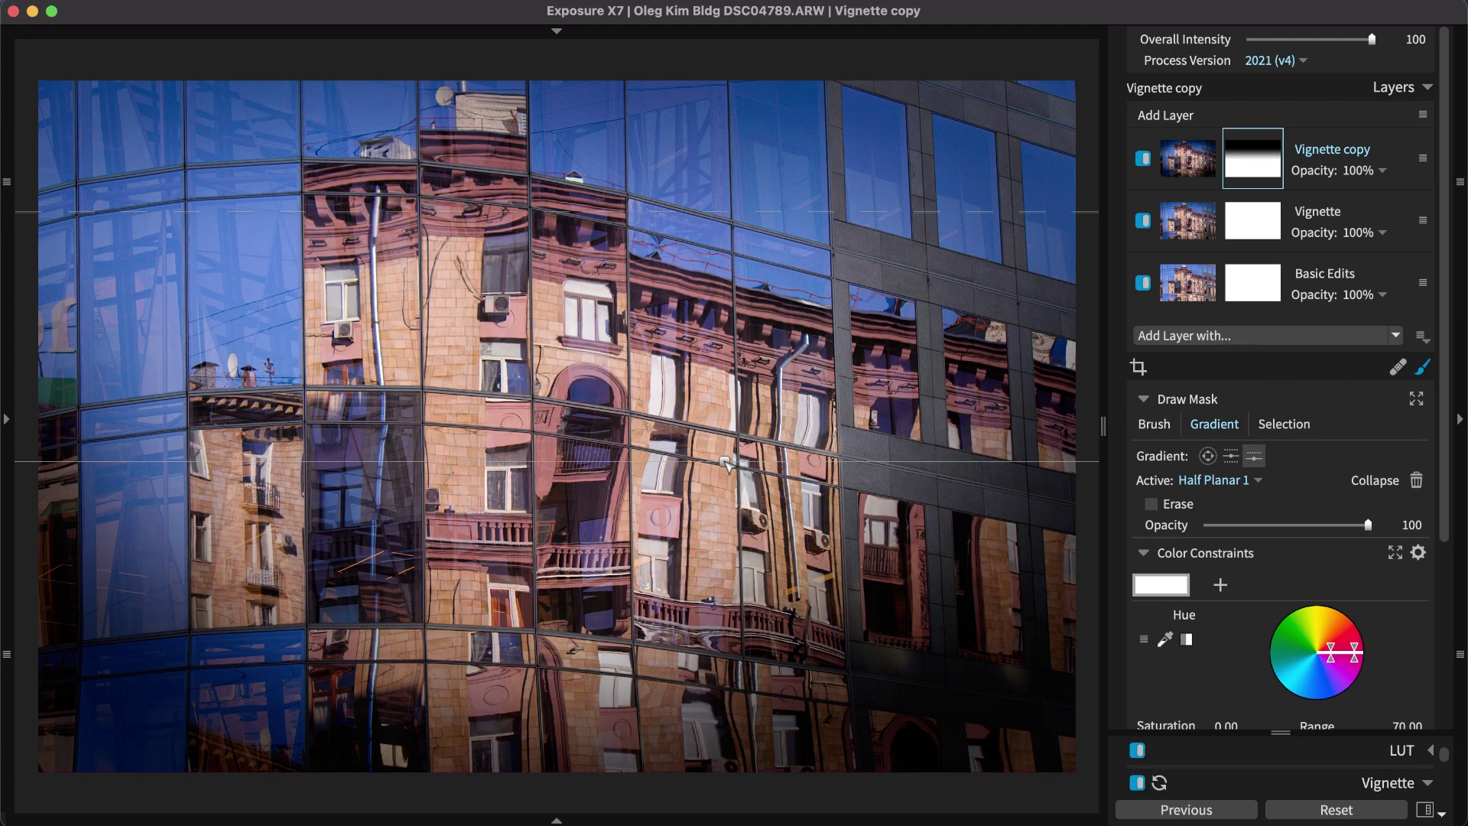
{"action": "left_click_drag", "start_coordinate": [822, 461], "coordinate": [611, 459]}
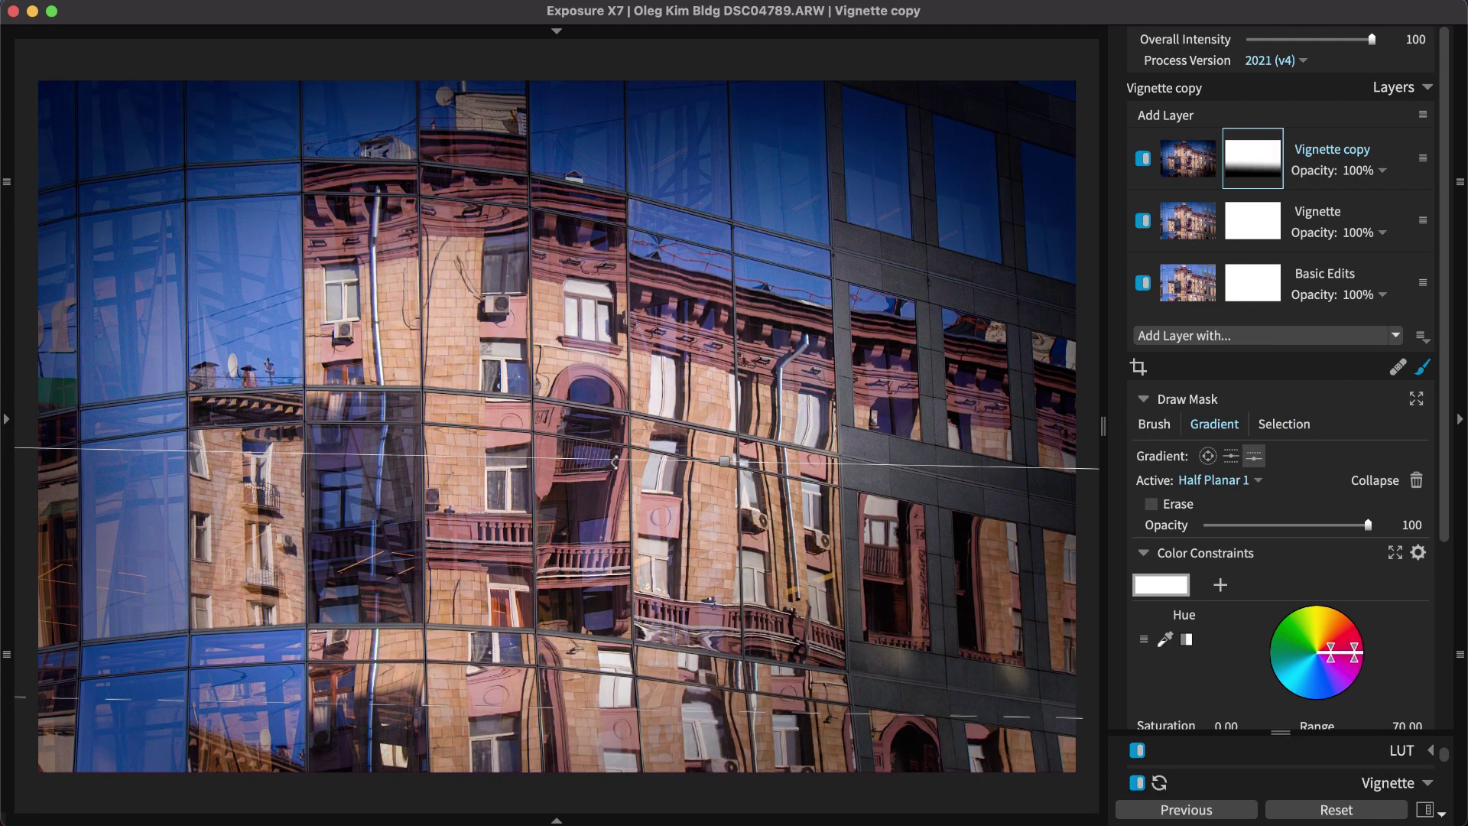
{"action": "left_click_drag", "start_coordinate": [724, 461], "coordinate": [575, 429]}
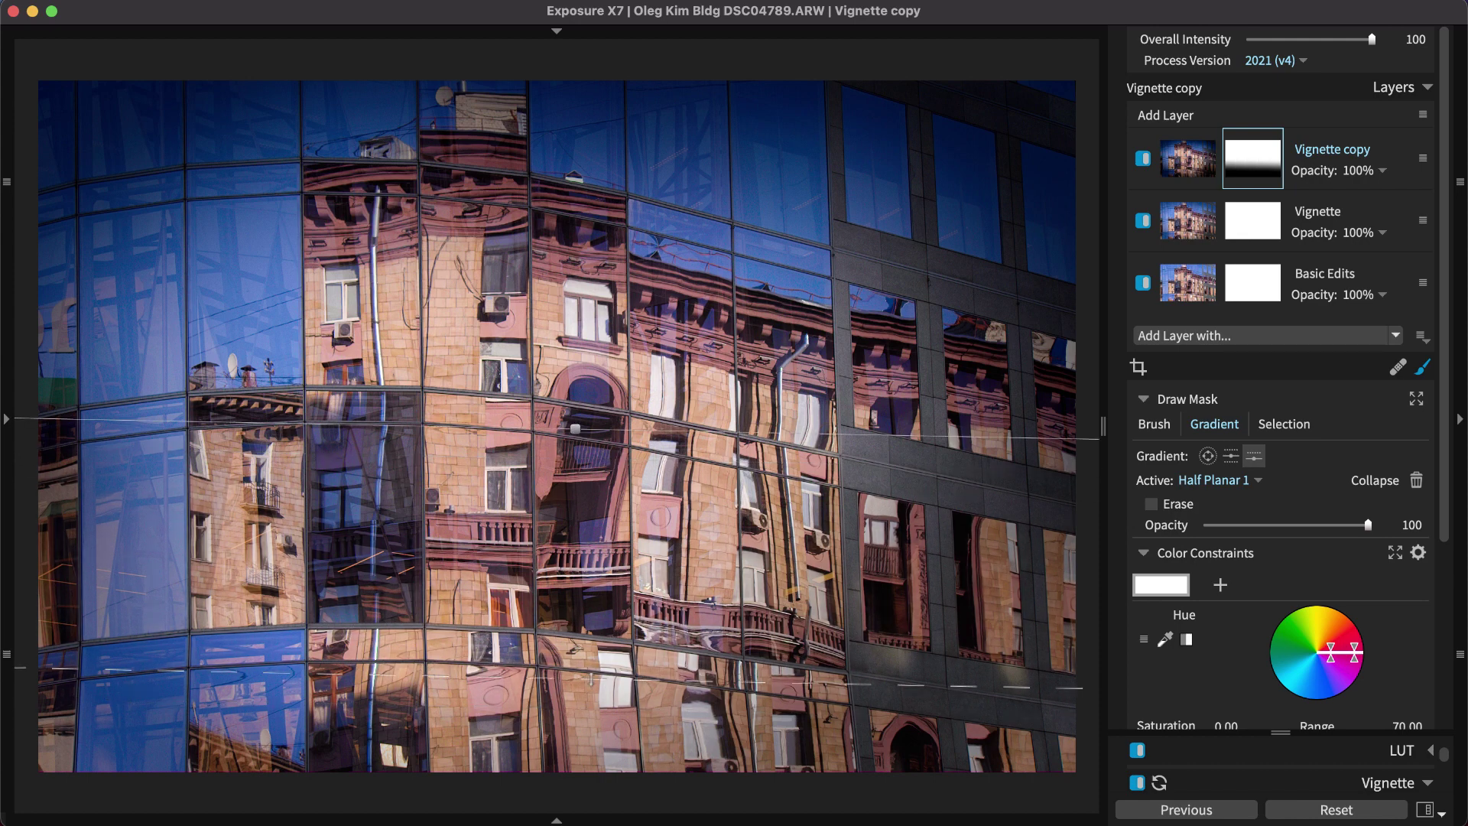
{"action": "left_click_drag", "start_coordinate": [593, 686], "coordinate": [593, 793]}
{"action": "left_click_drag", "start_coordinate": [575, 429], "coordinate": [579, 398]}
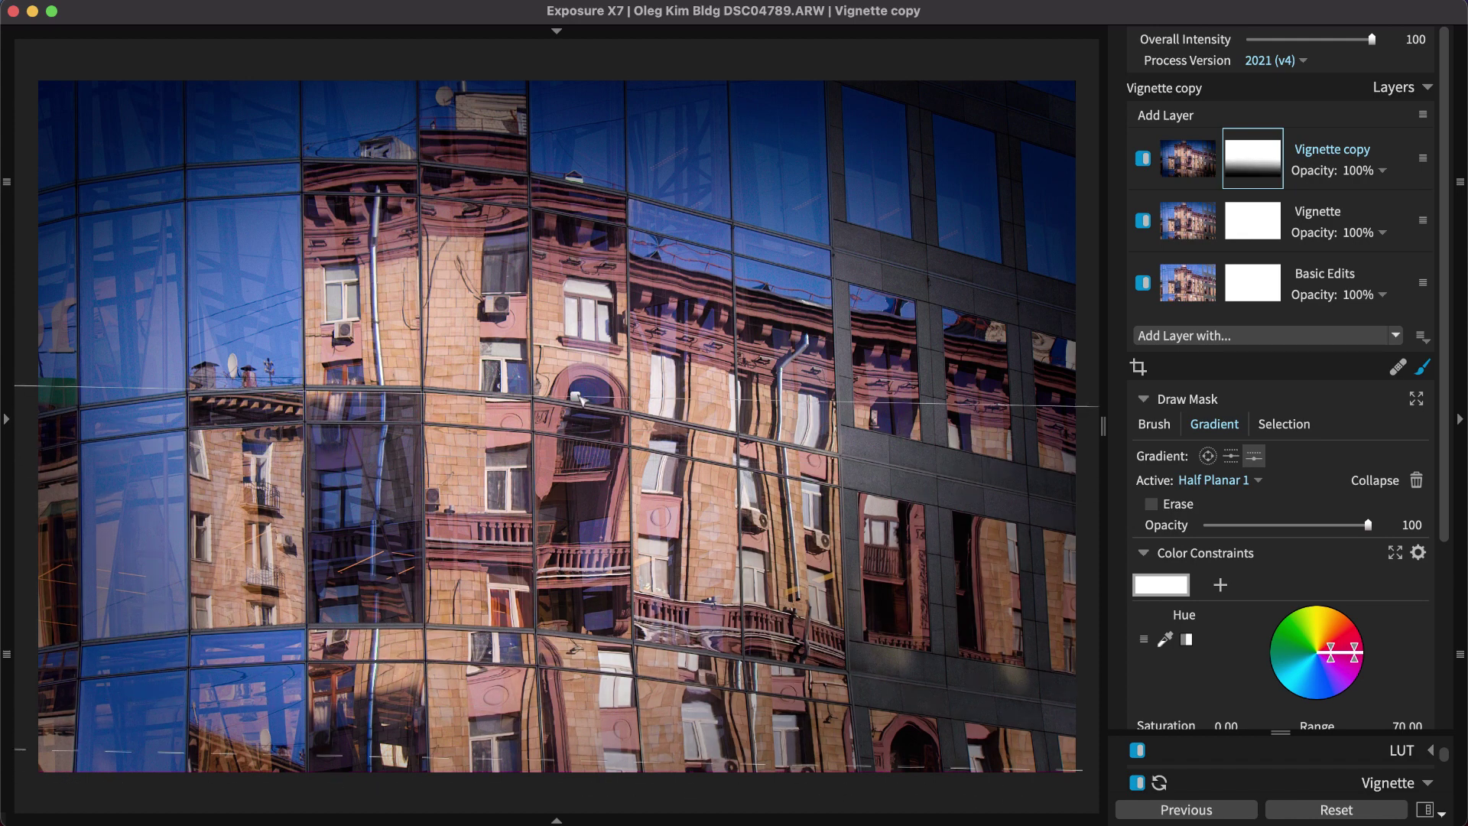
{"action": "left_click", "coordinate": [1424, 366]}
Step: Lower the Vignette copy layer's opacity to 66%
{"action": "left_click", "coordinate": [1381, 171]}
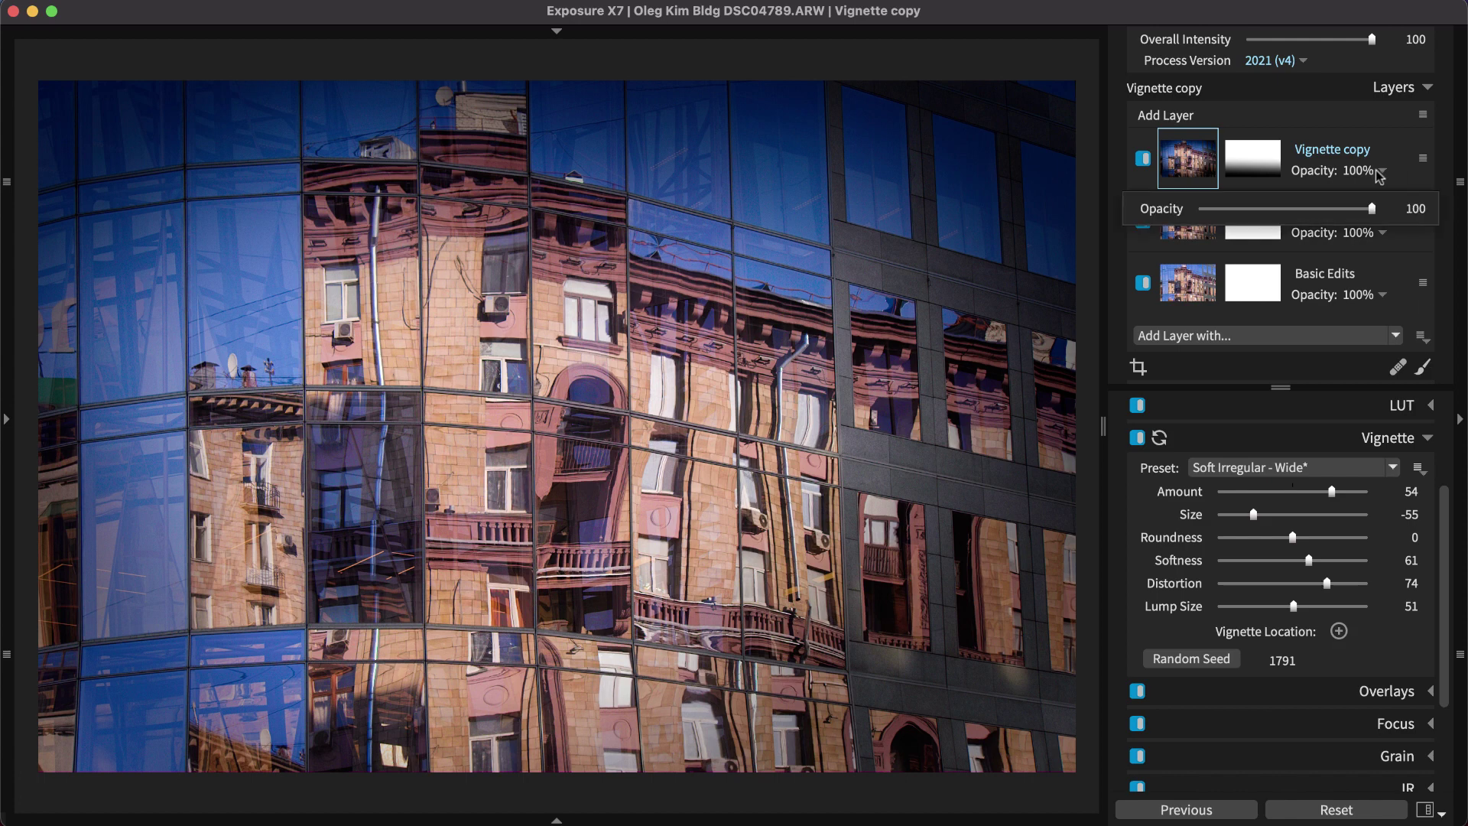
{"action": "left_click_drag", "start_coordinate": [1374, 209], "coordinate": [1319, 227]}
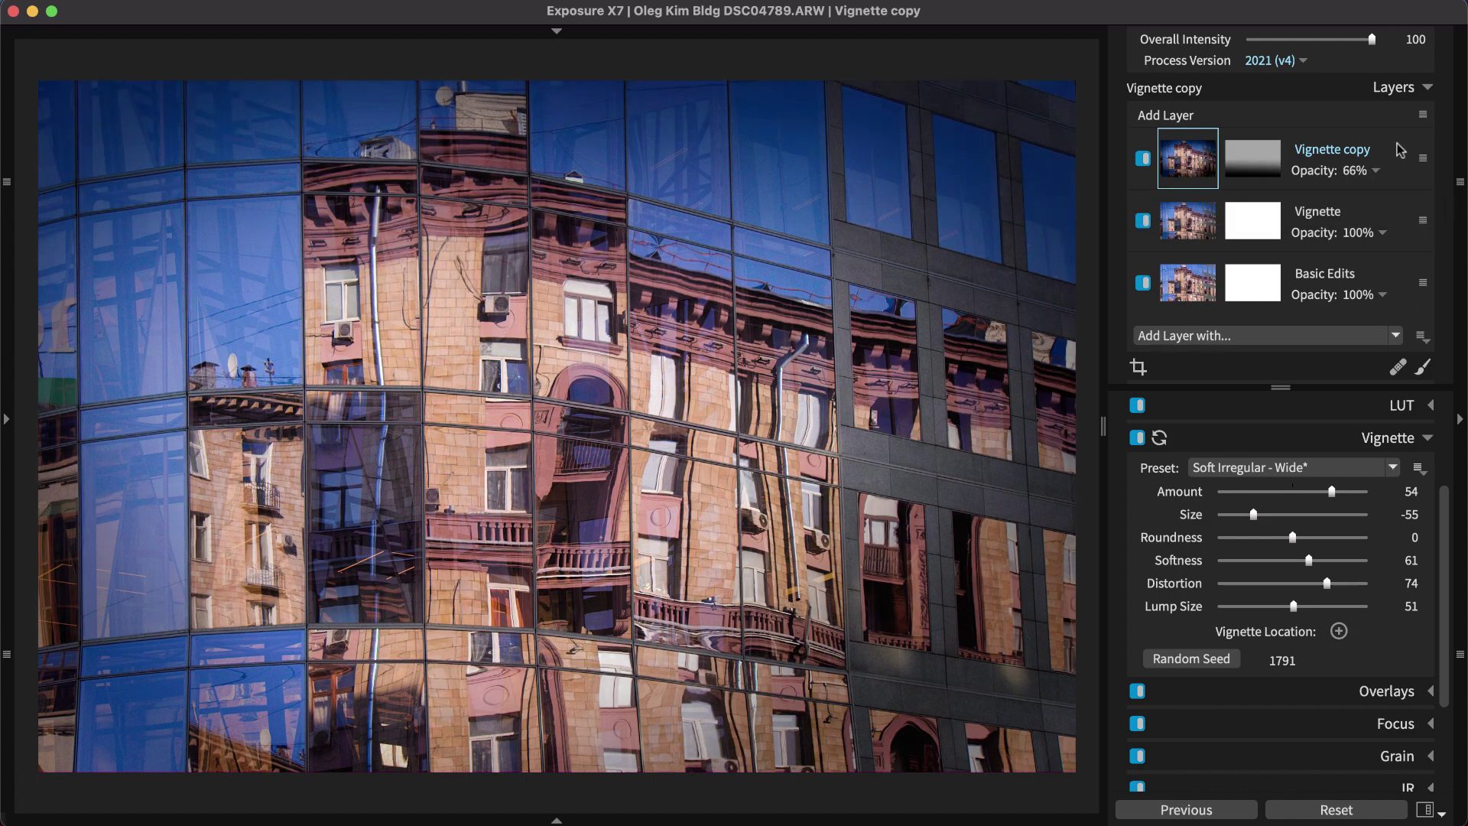